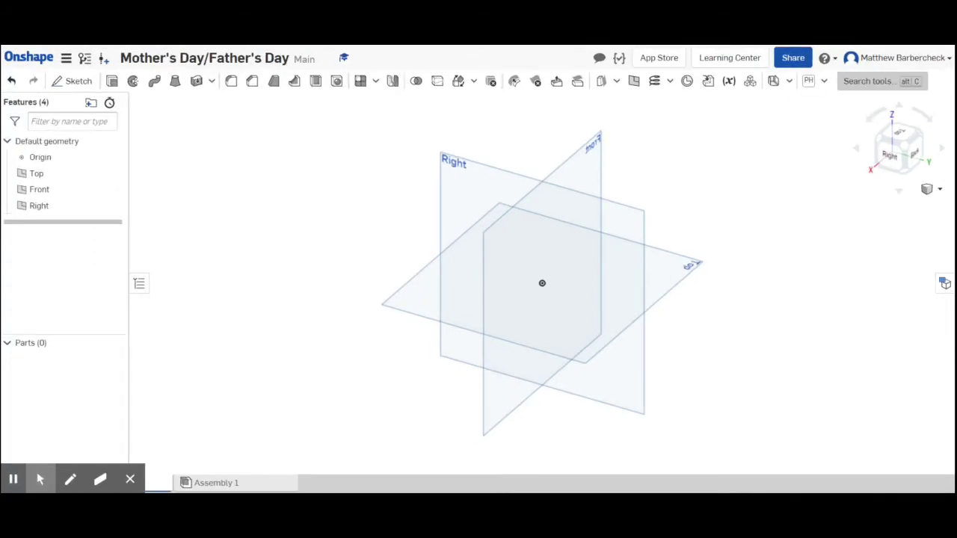
- Zoom the browser out, hide the Front and Right planes, and view the Top plane from above
key(ctrl+minus)
key(ctrl+minus)
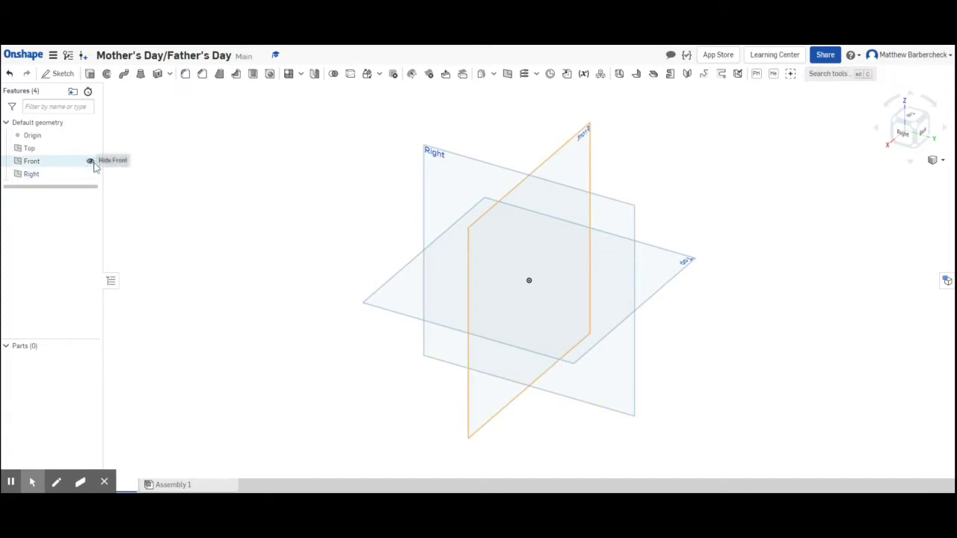
click(92, 162)
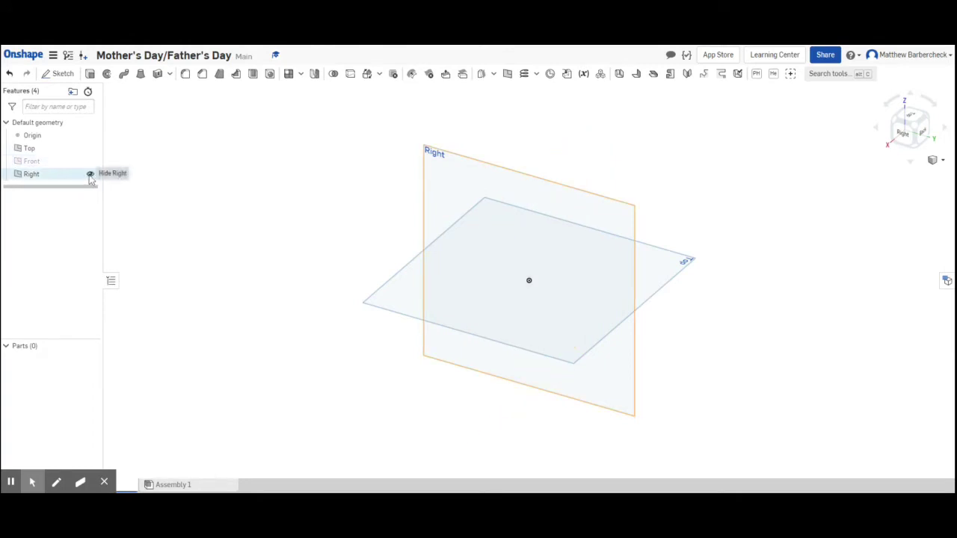
click(90, 175)
click(910, 122)
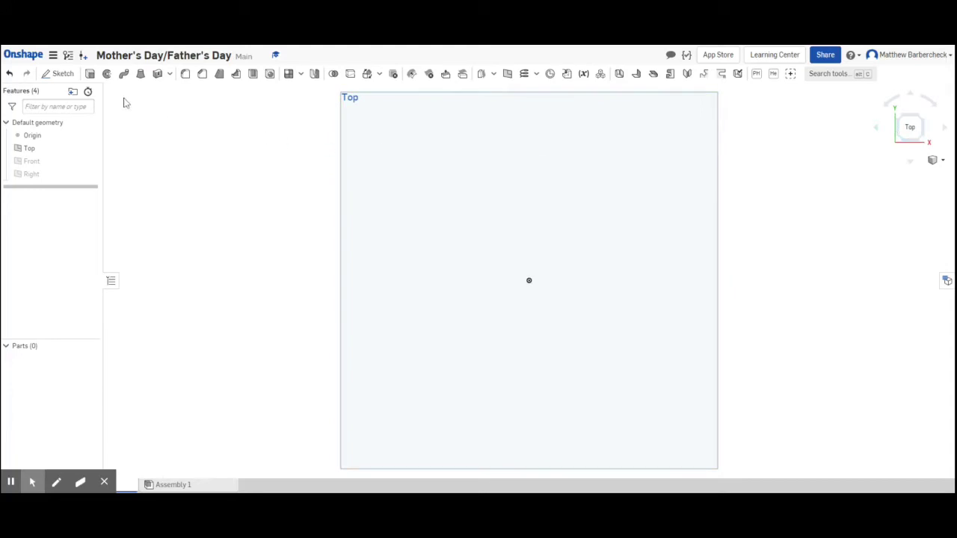
- Create a new sketch on the Top plane named 'Frame Design'
click(65, 75)
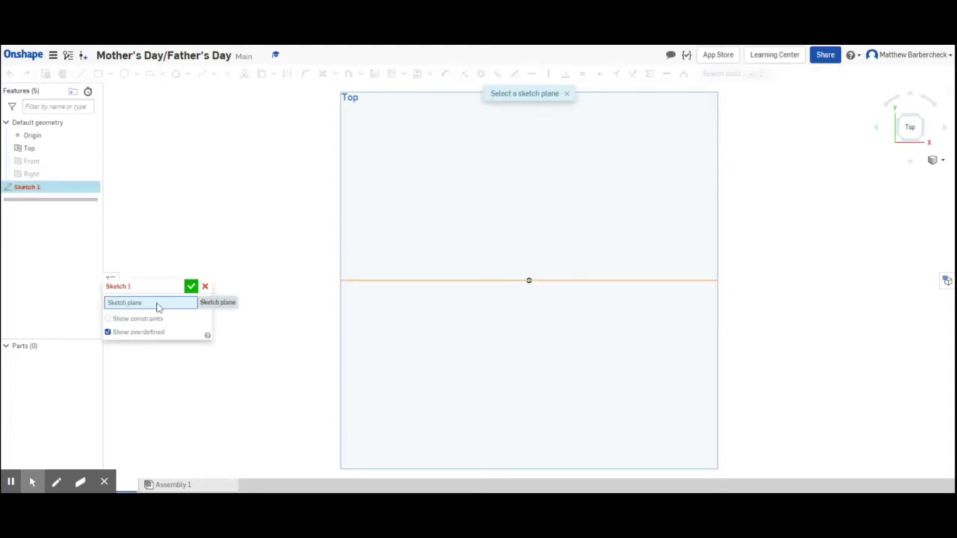
click(444, 219)
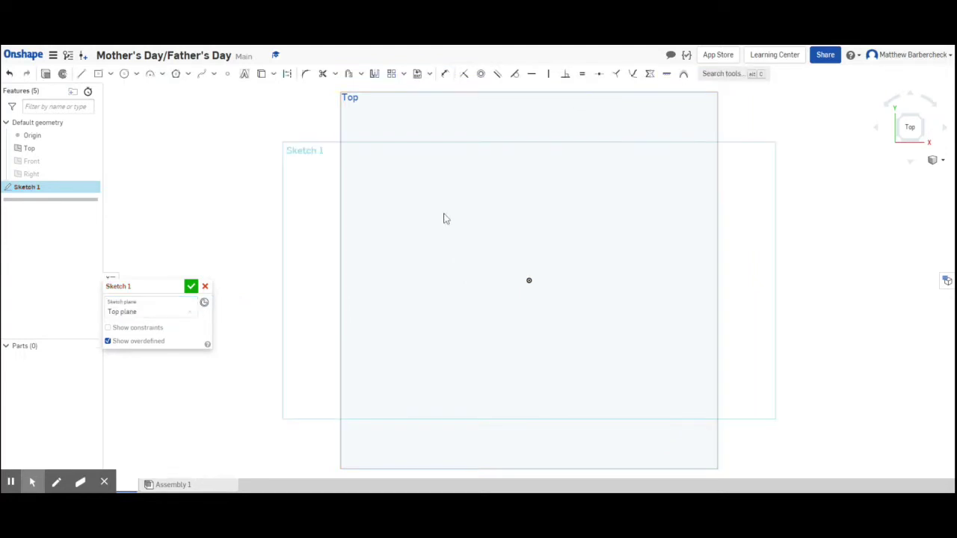
click(179, 287)
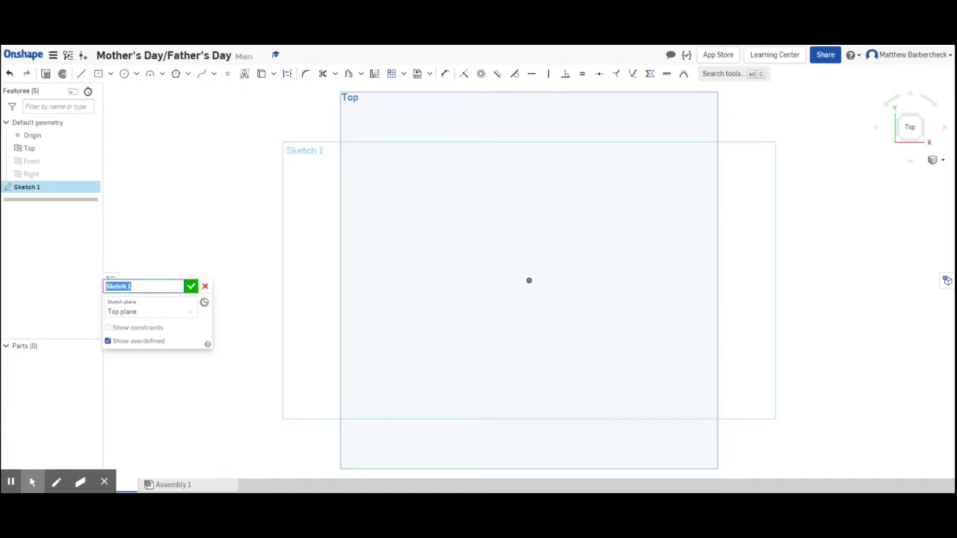
text(Frame Design)
click(192, 290)
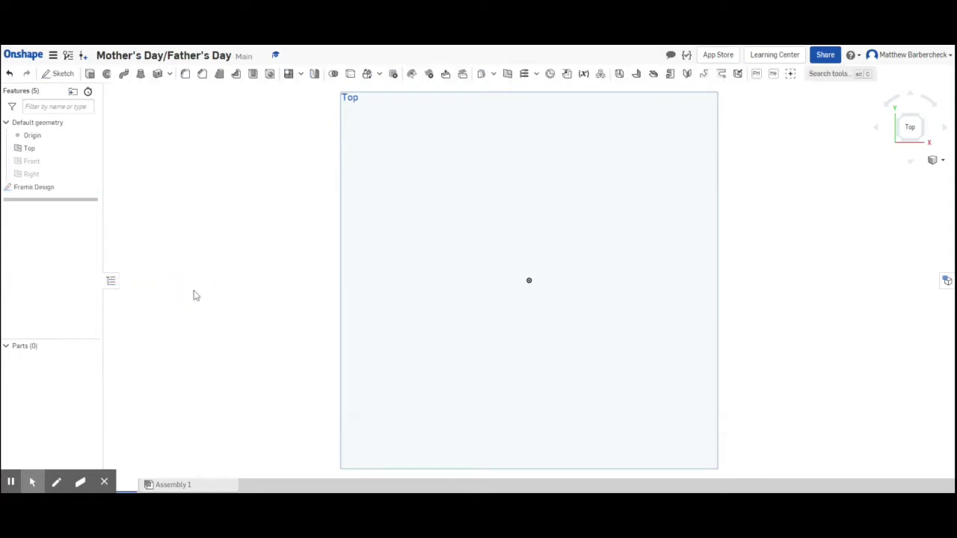
- Reopen the Frame Design sketch from the feature tree for editing
double_click(60, 187)
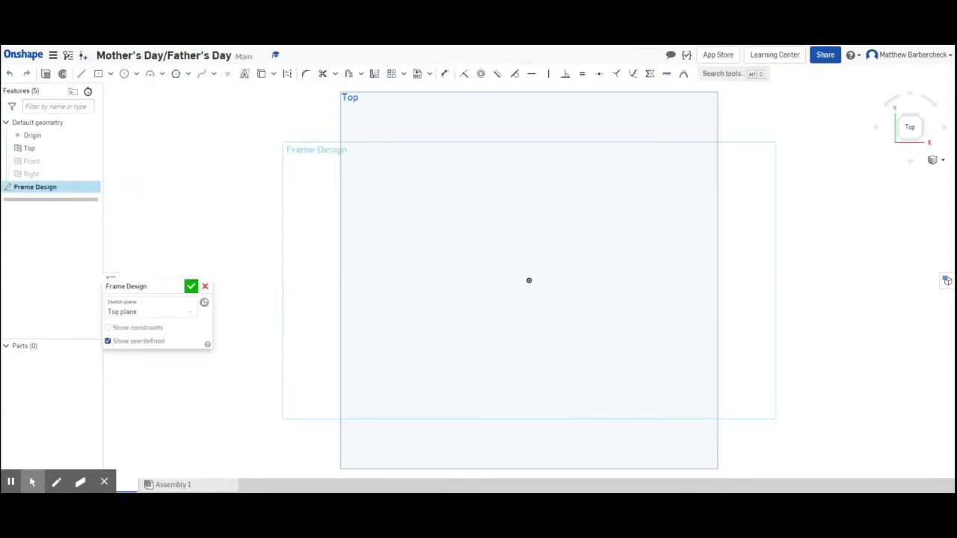
click(191, 286)
double_click(54, 189)
click(207, 290)
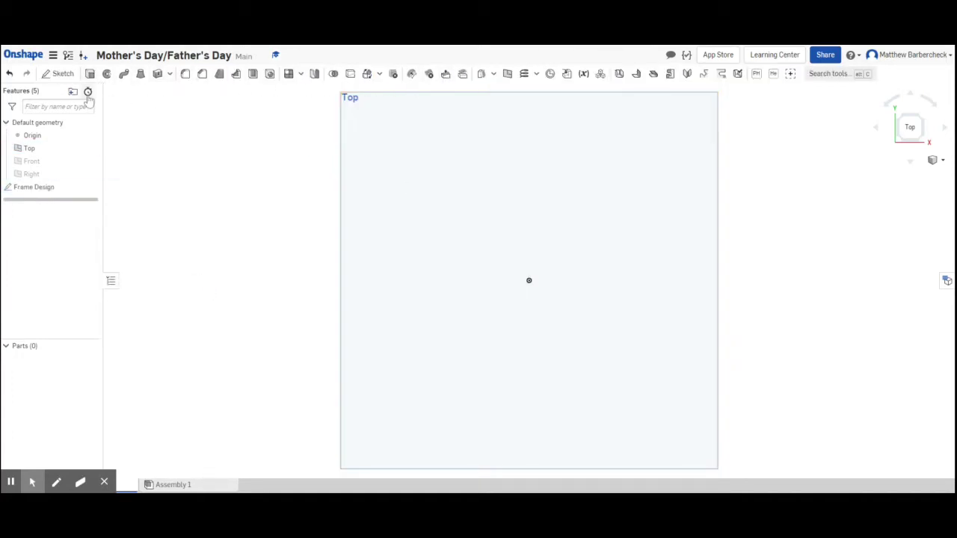
double_click(46, 188)
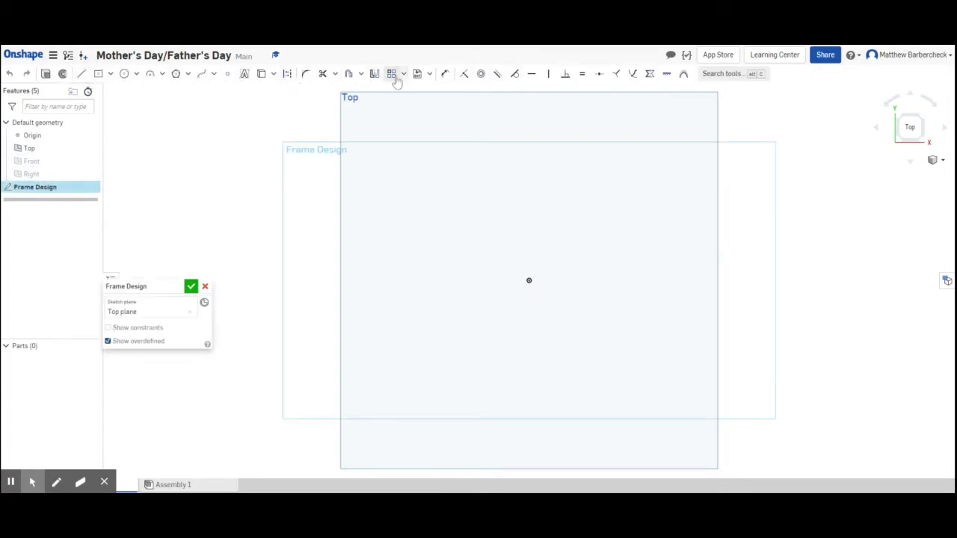
- Draw a center-point rectangle anchored at the origin
click(111, 73)
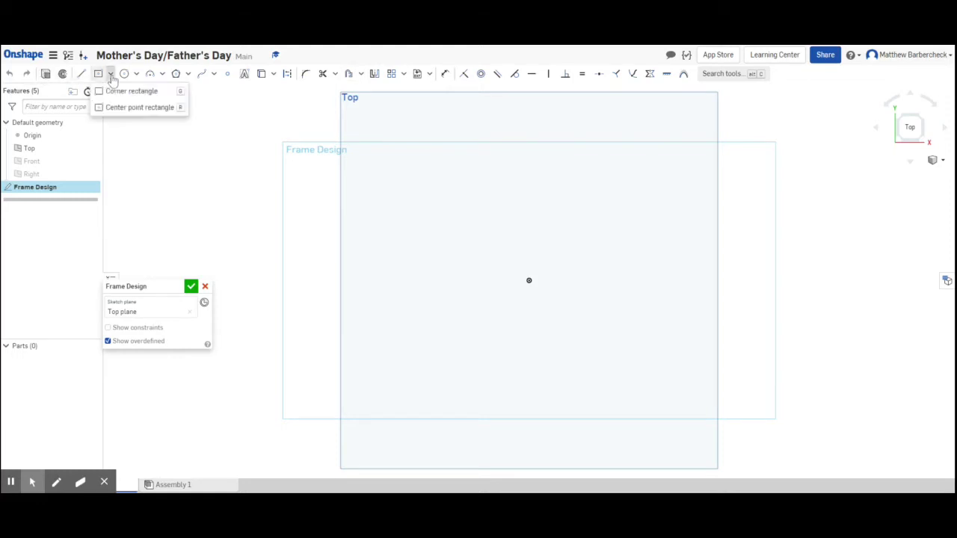
click(123, 91)
click(110, 74)
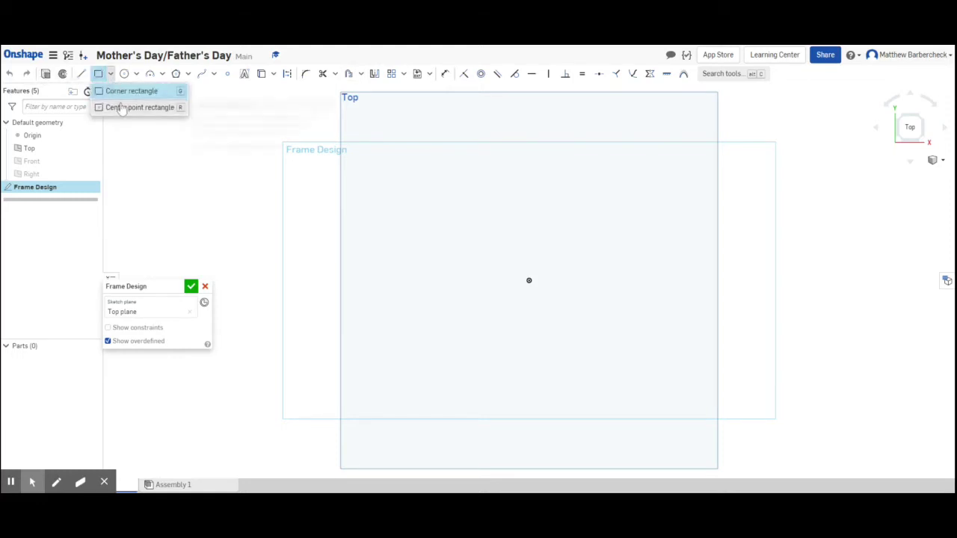
click(119, 107)
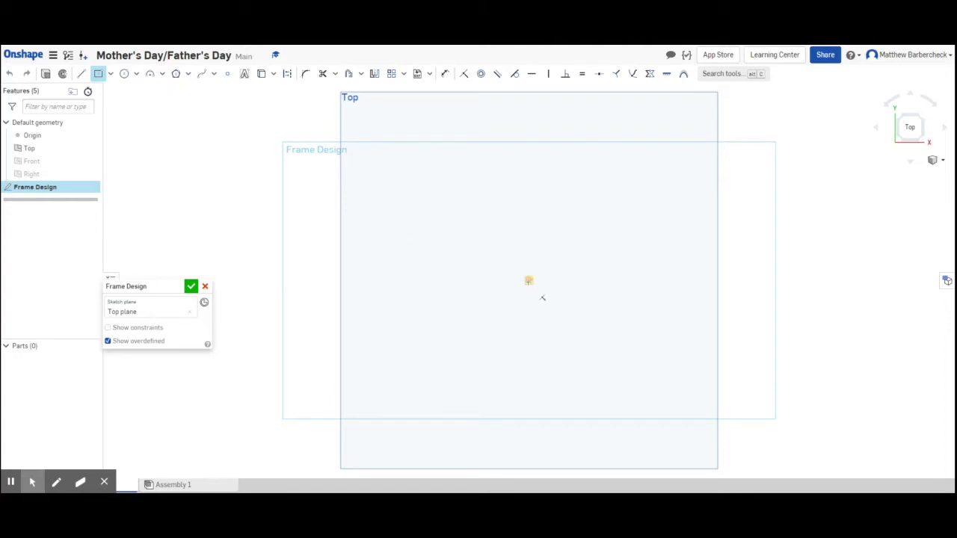
click(529, 281)
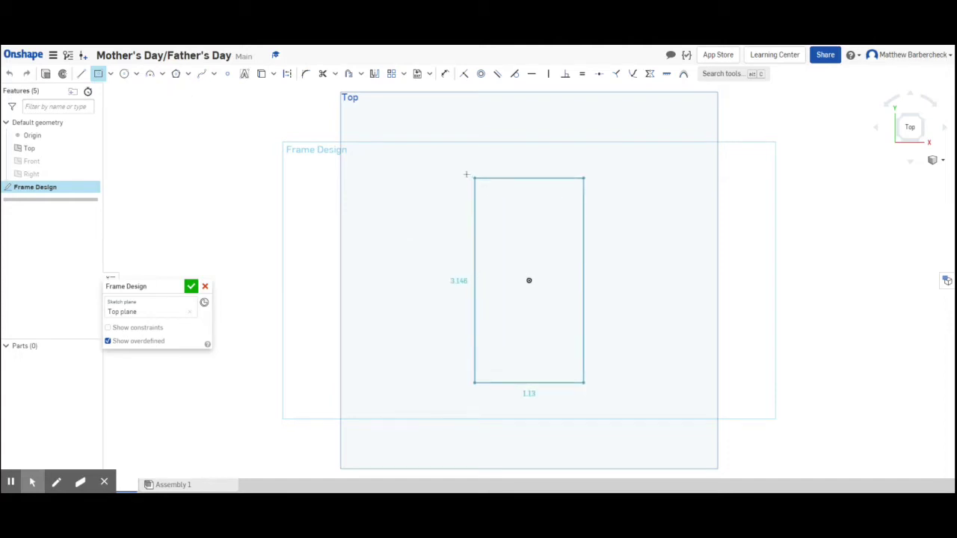
click(430, 168)
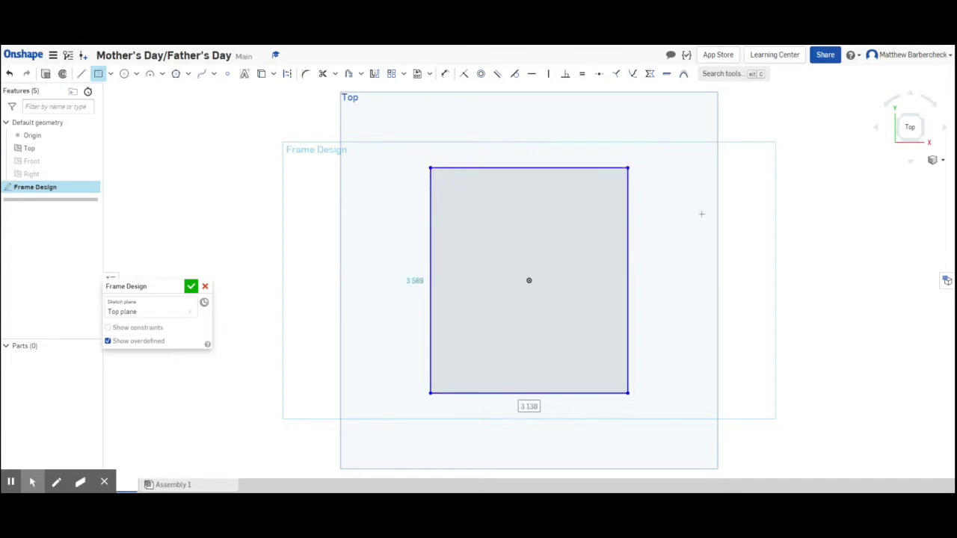
- Dimension the rectangle 2.5 wide and 3.5 tall
key(u)
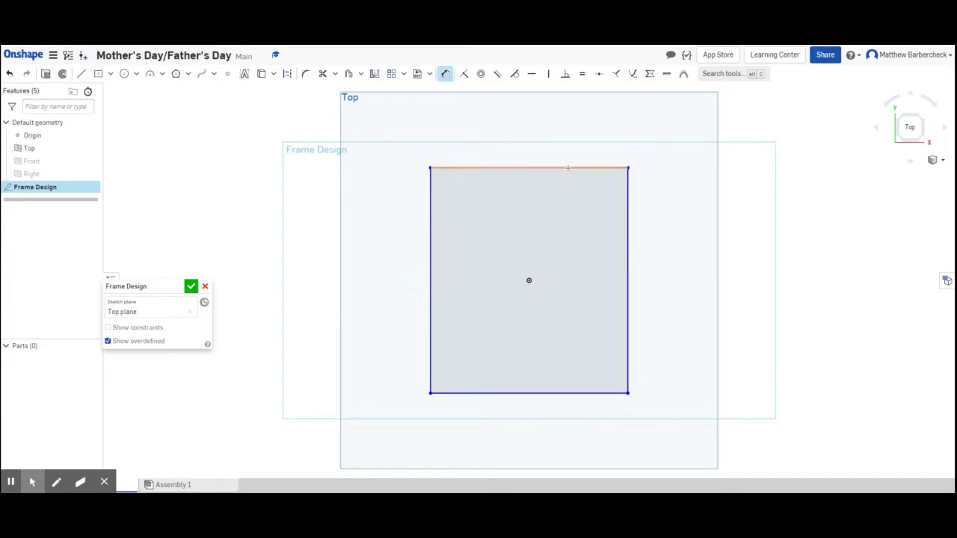
click(567, 167)
click(549, 123)
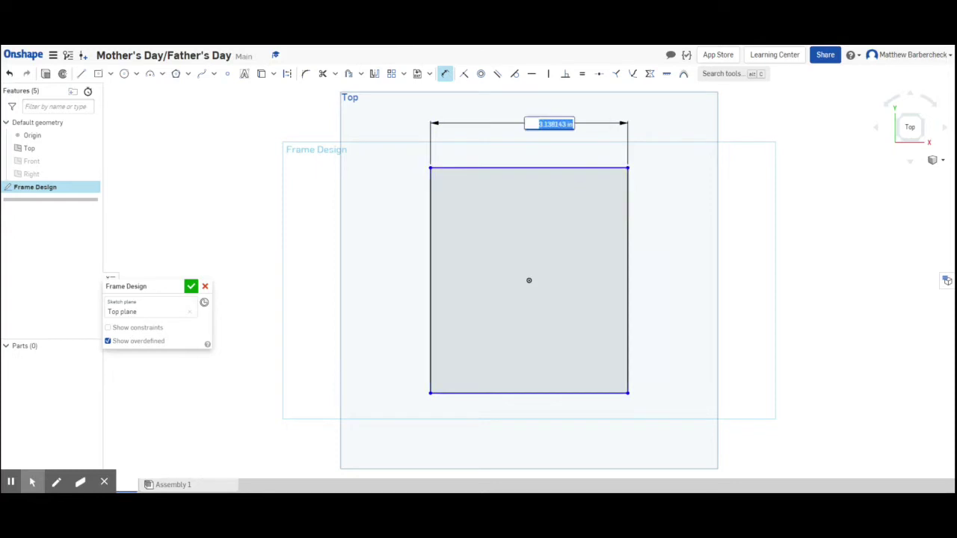
text(2.5)
key(Return)
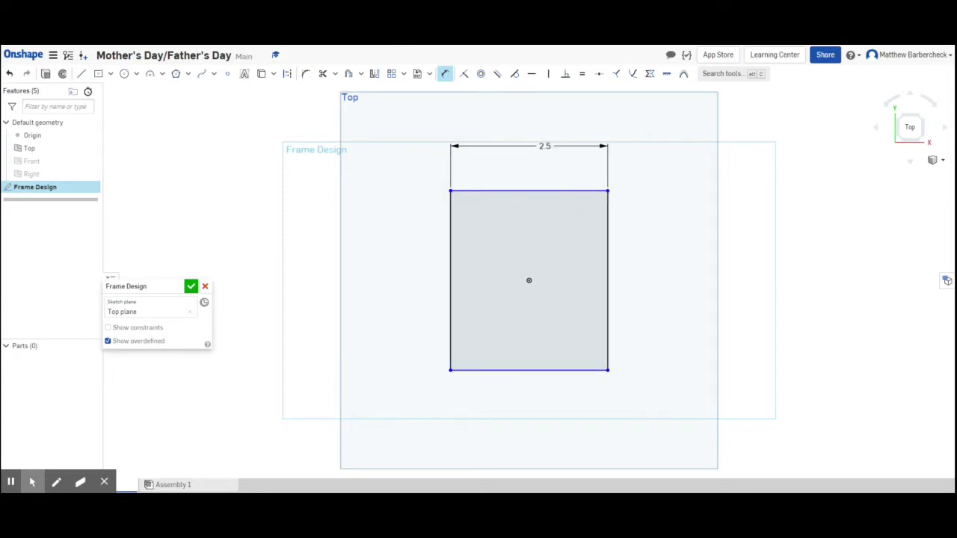
click(607, 272)
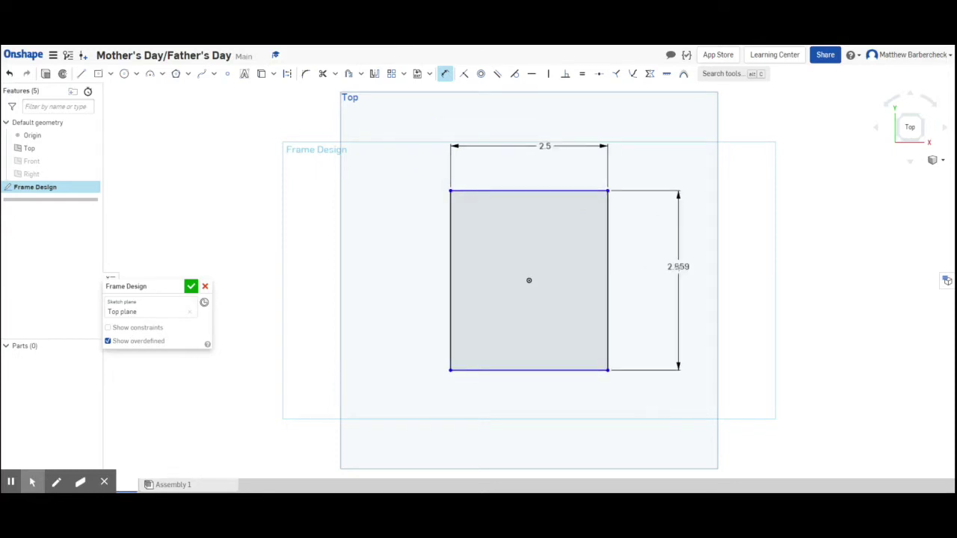
click(677, 267)
text(3.5)
key(Return)
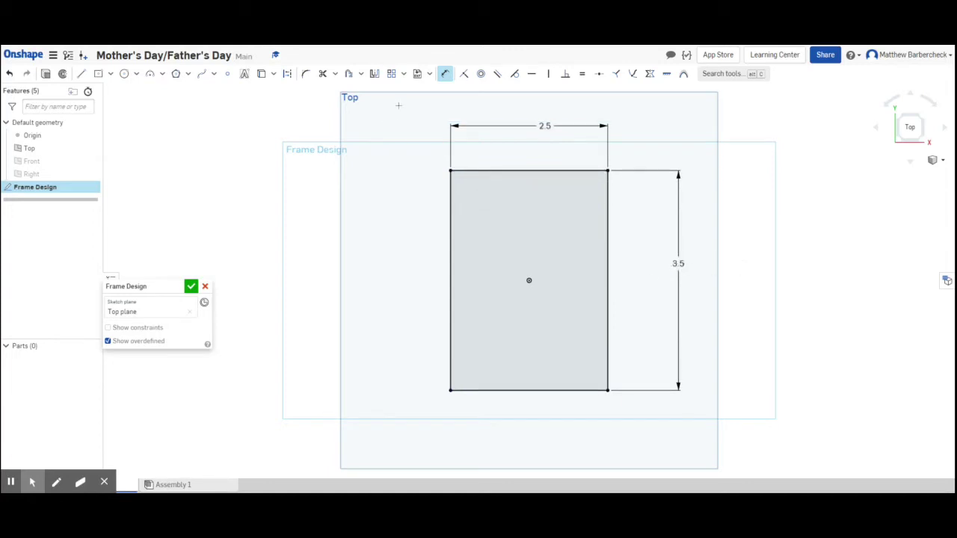
click(445, 74)
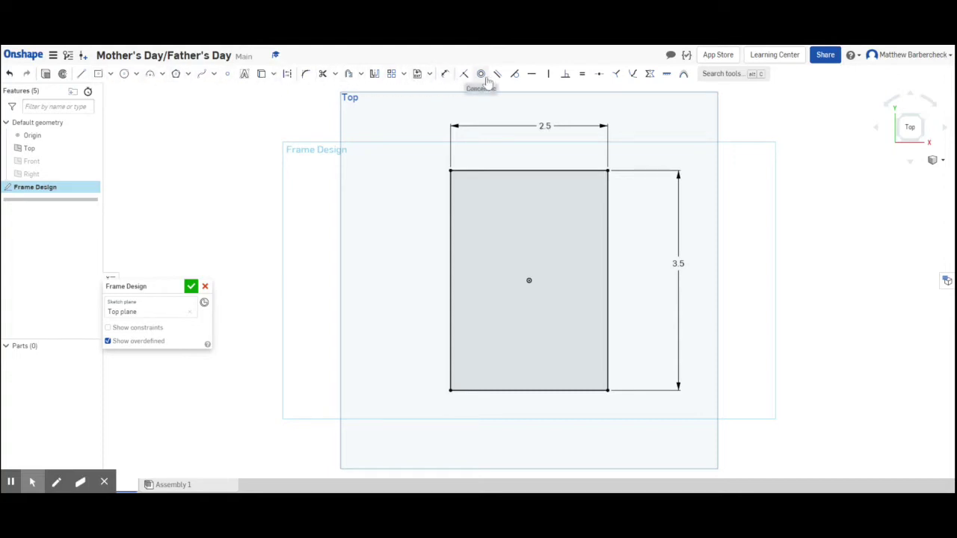
- Offset all four rectangle edges outward by 0.5 to create the outer border outline
click(353, 78)
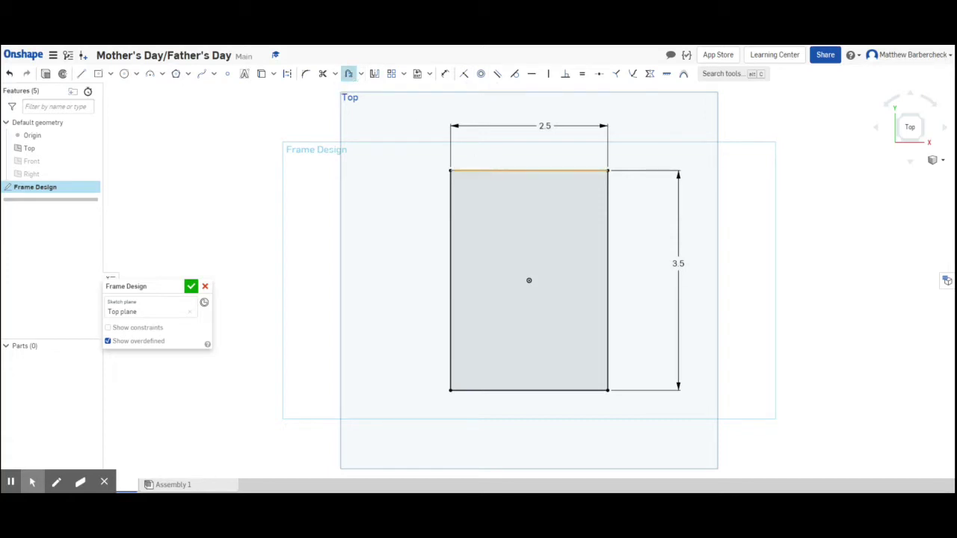
click(529, 171)
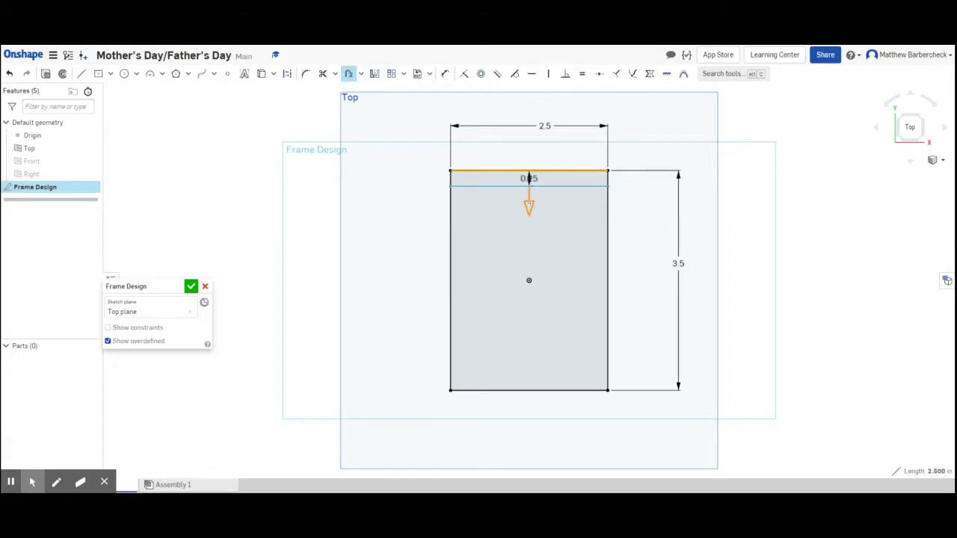
click(529, 205)
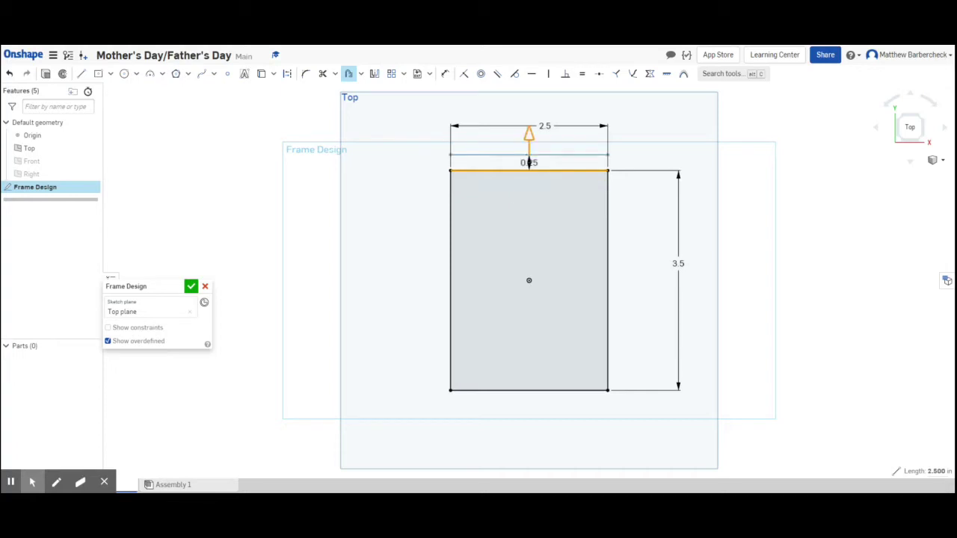
click(450, 206)
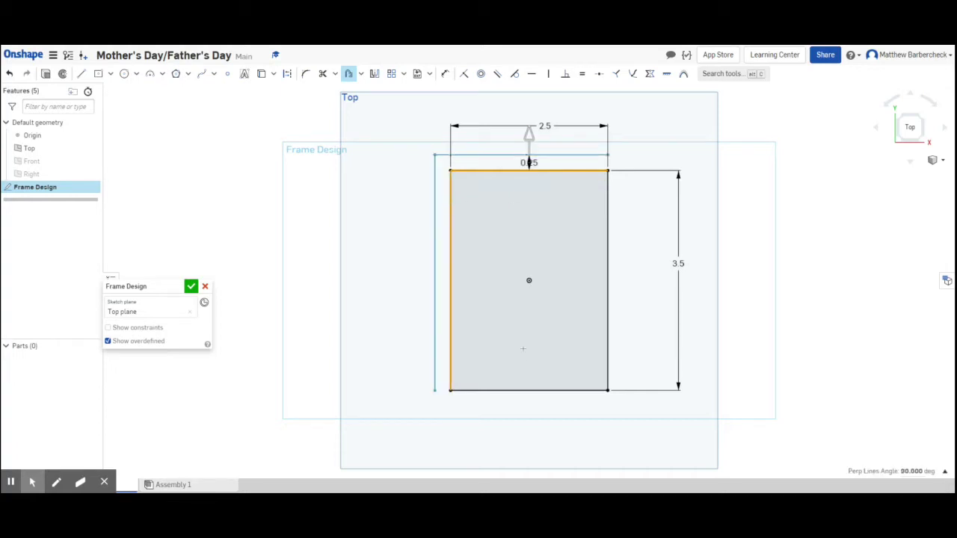
click(543, 392)
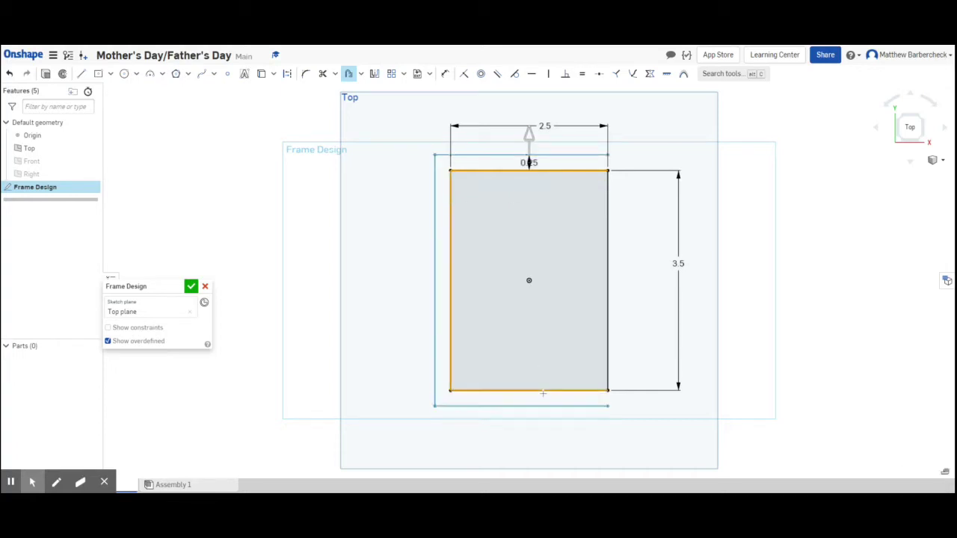
click(605, 302)
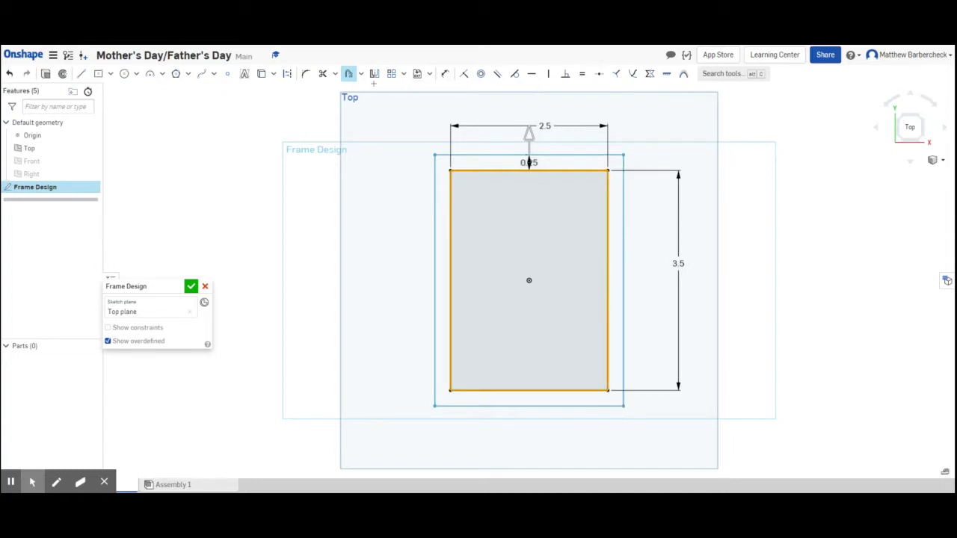
click(348, 73)
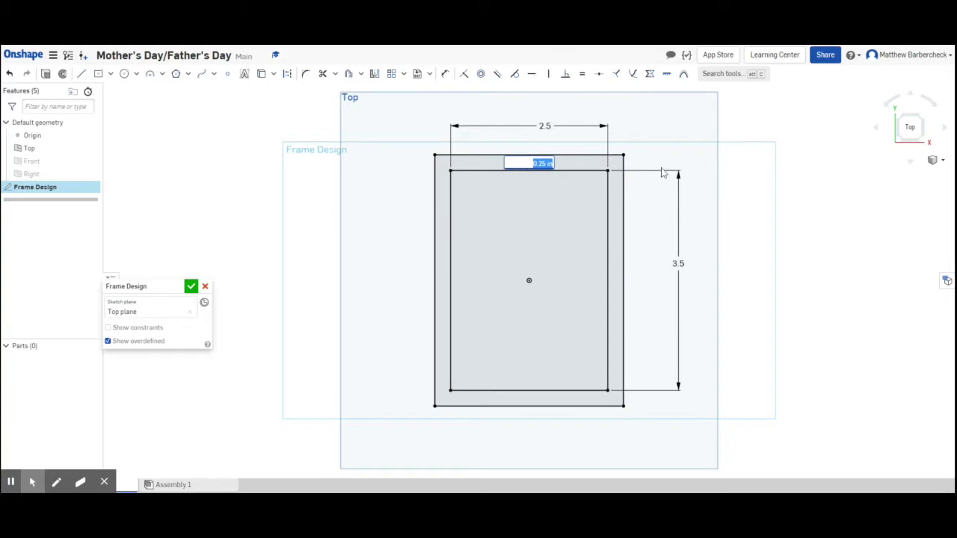
text(0.5)
key(Return)
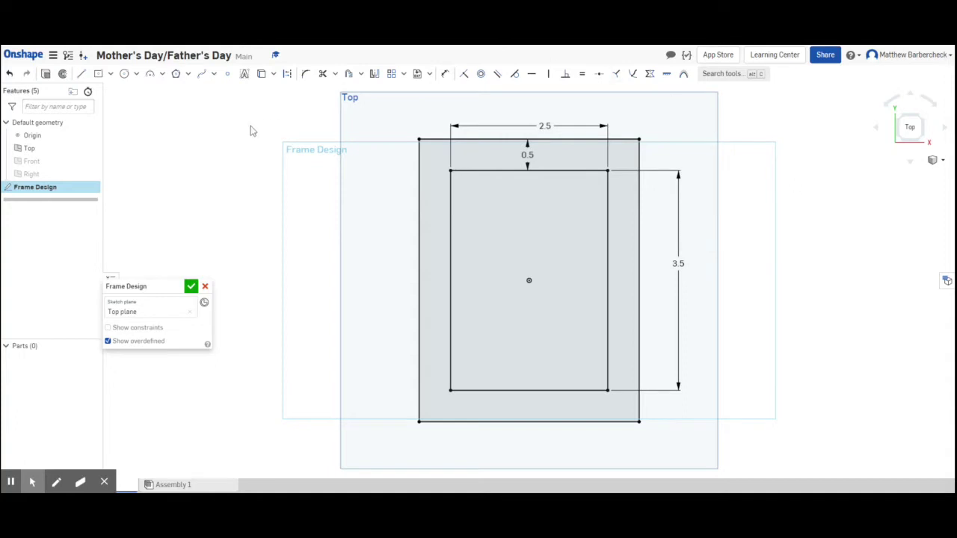
- Draw diagonal lines across the top-left corners of the outer and inner rectangles
click(83, 74)
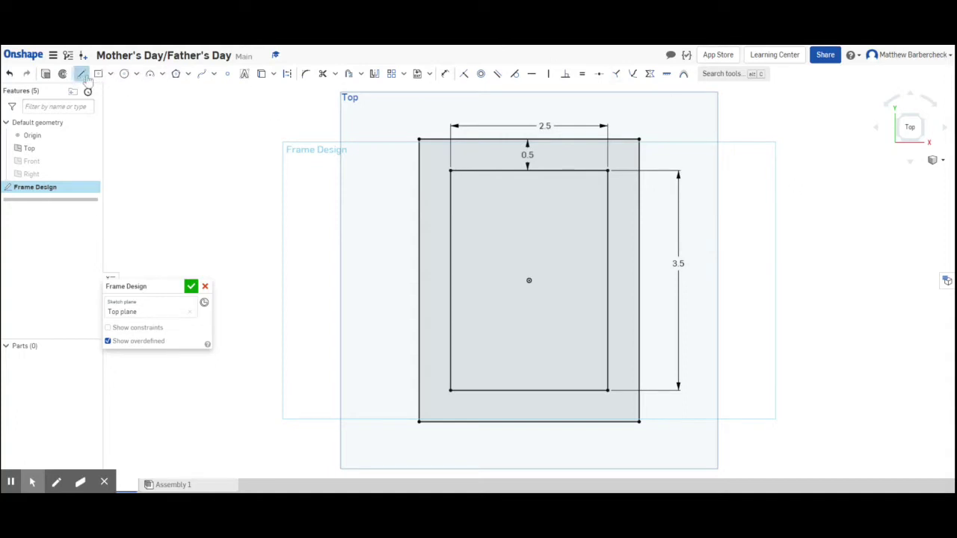
click(419, 162)
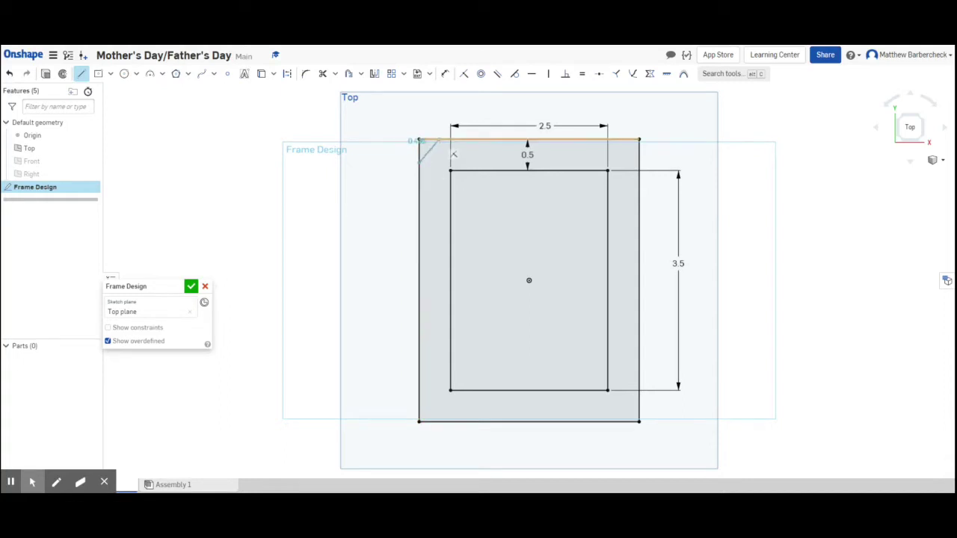
click(440, 140)
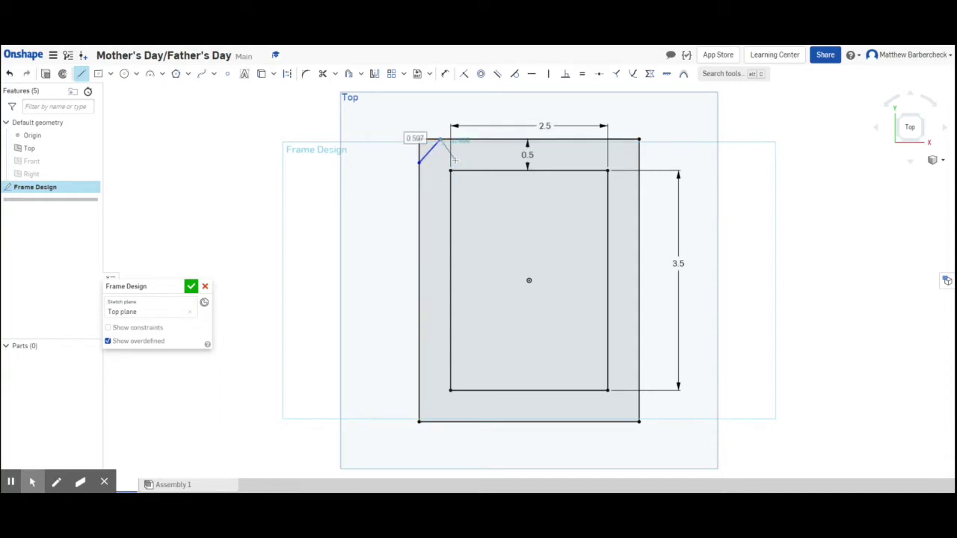
click(79, 74)
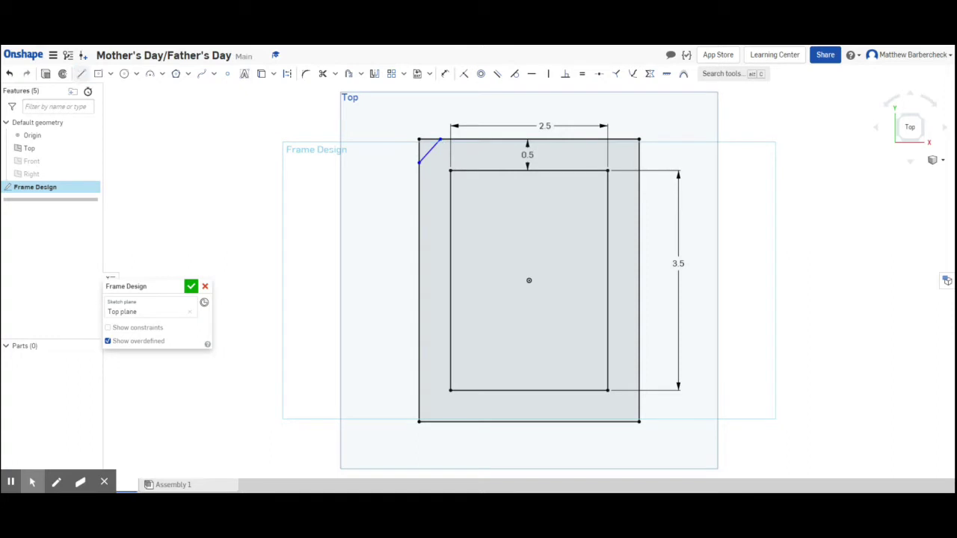
click(82, 75)
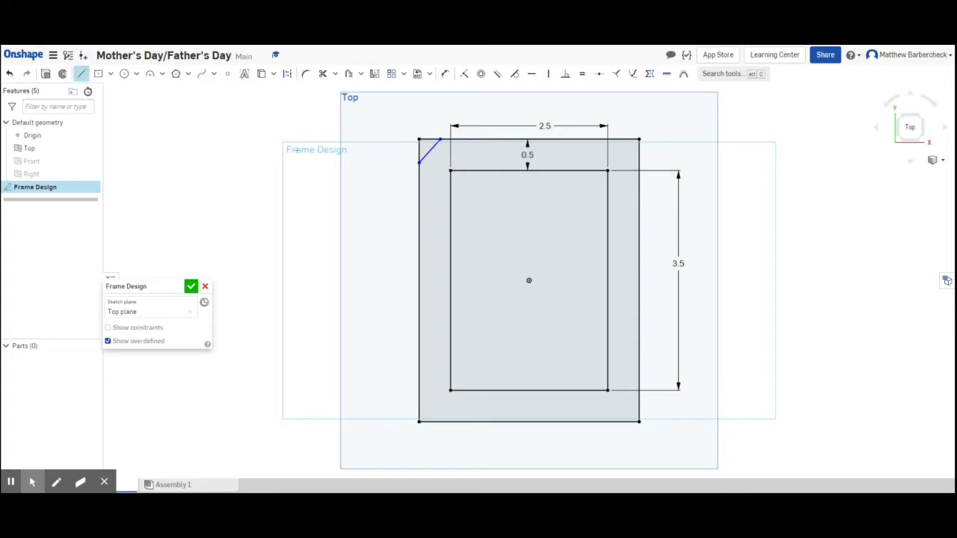
click(450, 191)
click(465, 171)
click(82, 75)
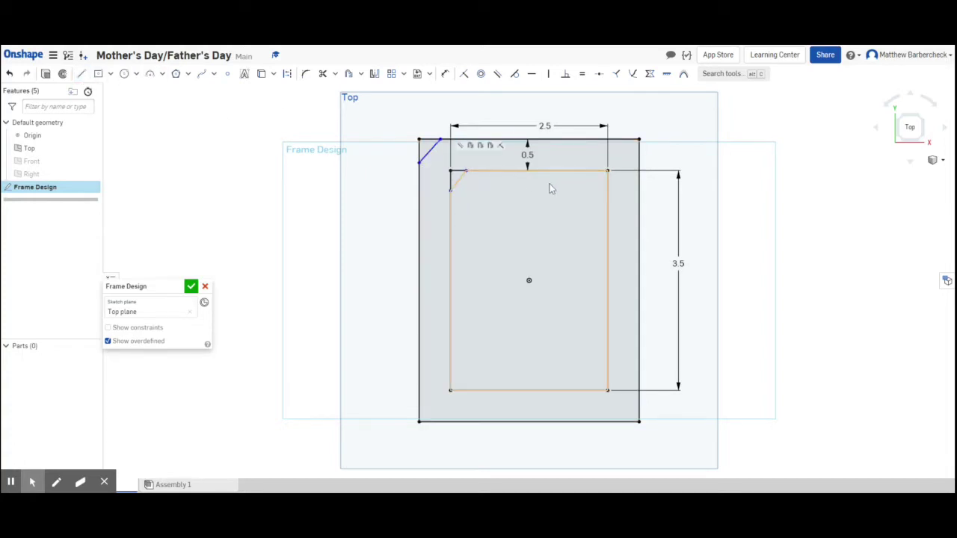
- Constrain the two top-left corner diagonals to be parallel
key(m)
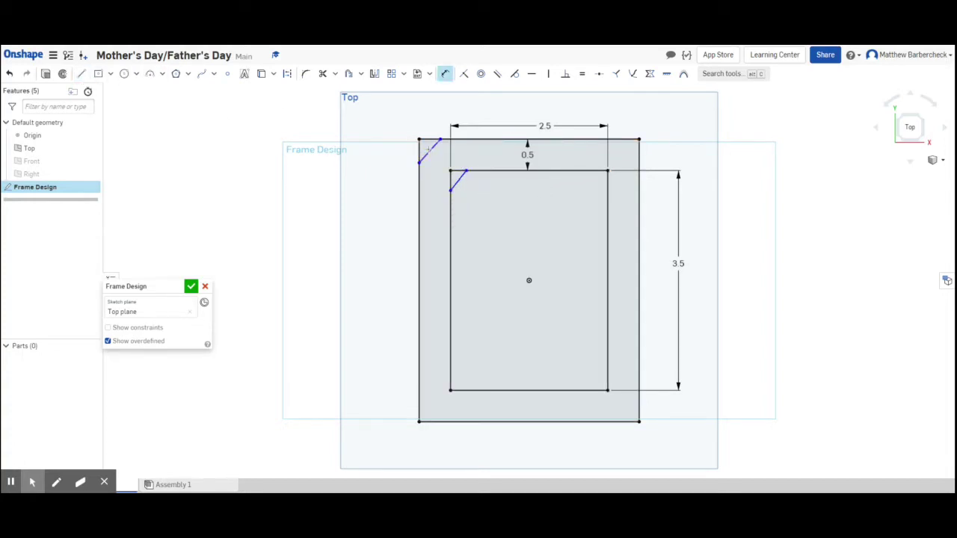
key(Escape)
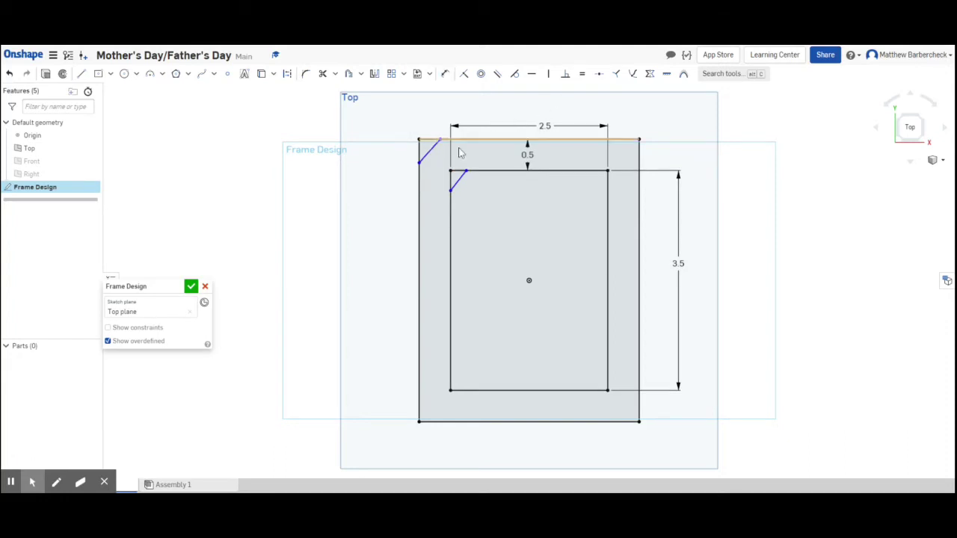
click(432, 153)
click(459, 180)
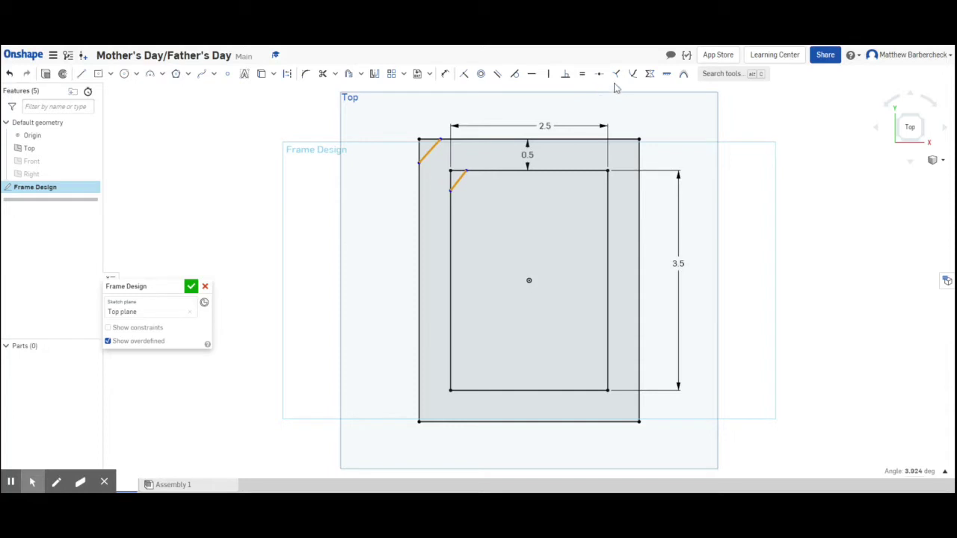
click(498, 74)
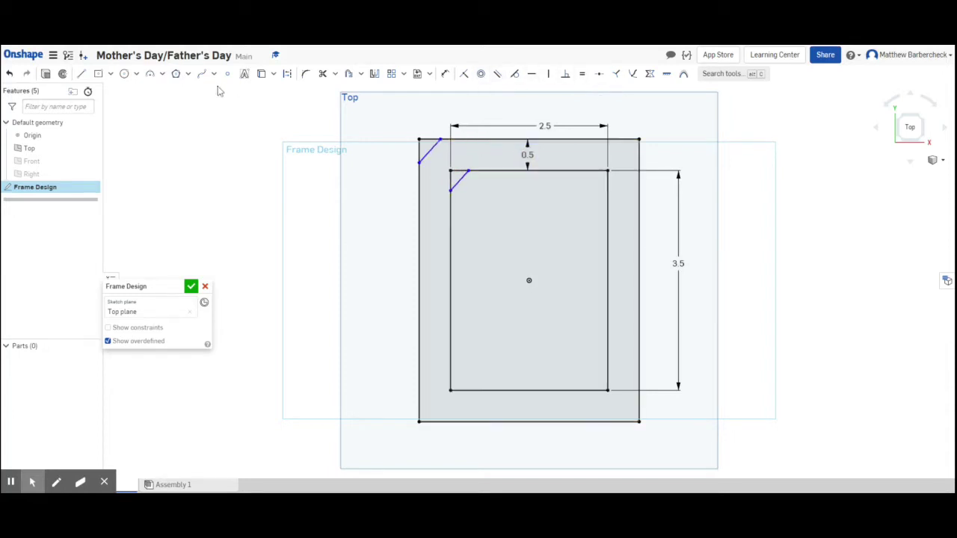
- Dimension the two corner diagonals 0.5 apart and drag them deeper into the corner
click(445, 73)
click(430, 151)
click(460, 179)
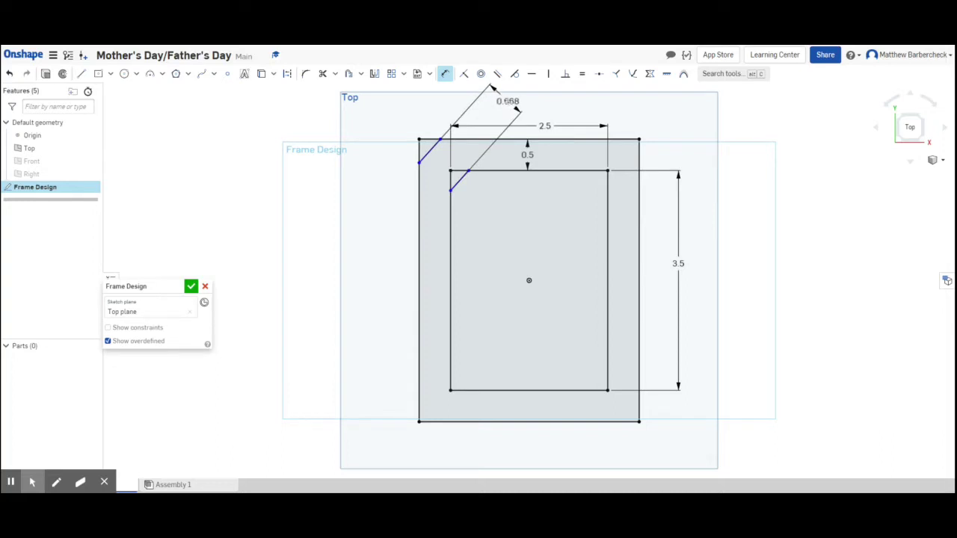
click(491, 87)
key(Return)
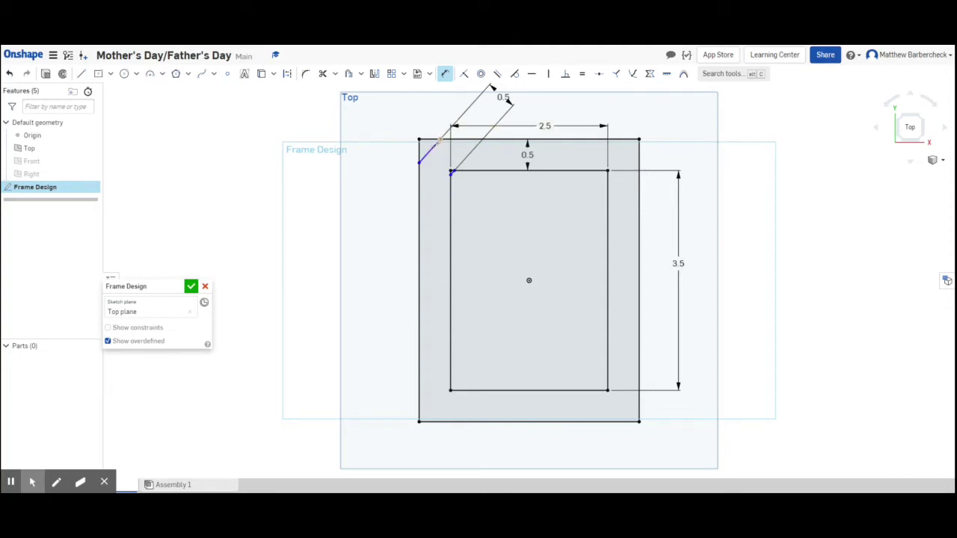
key(Escape)
drag(437, 153, 444, 160)
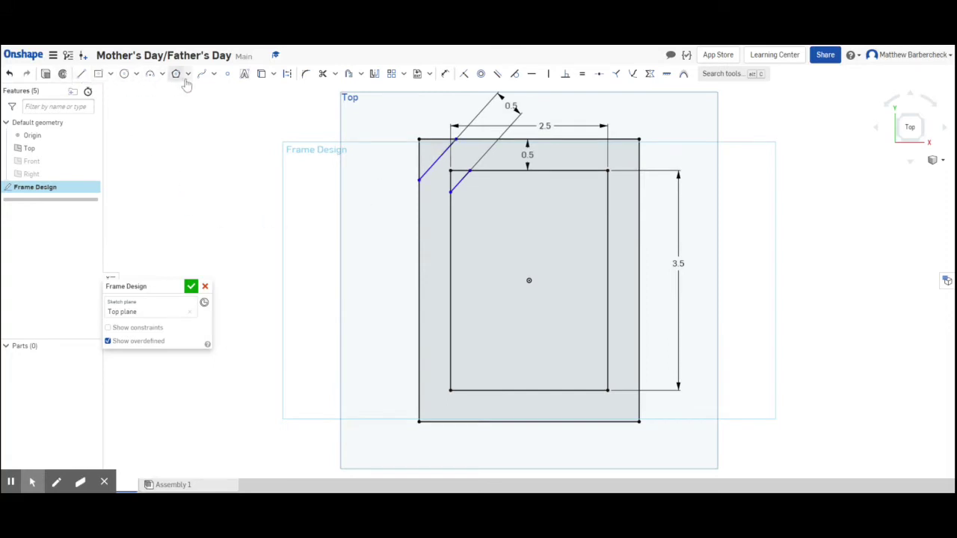
- Trim the outer and inner corner edges beyond the chamfers, then drag the chamfer endpoints to resize
click(322, 73)
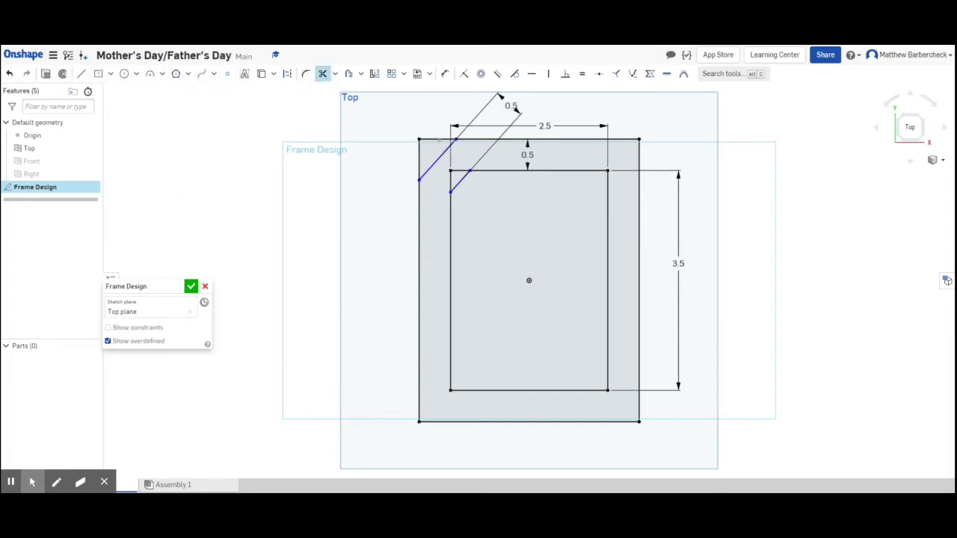
click(434, 140)
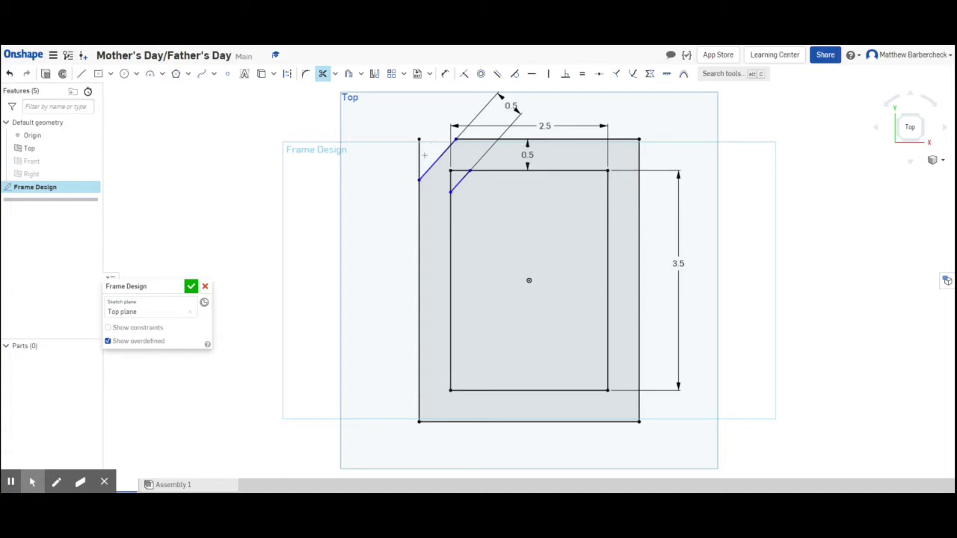
click(420, 157)
click(458, 171)
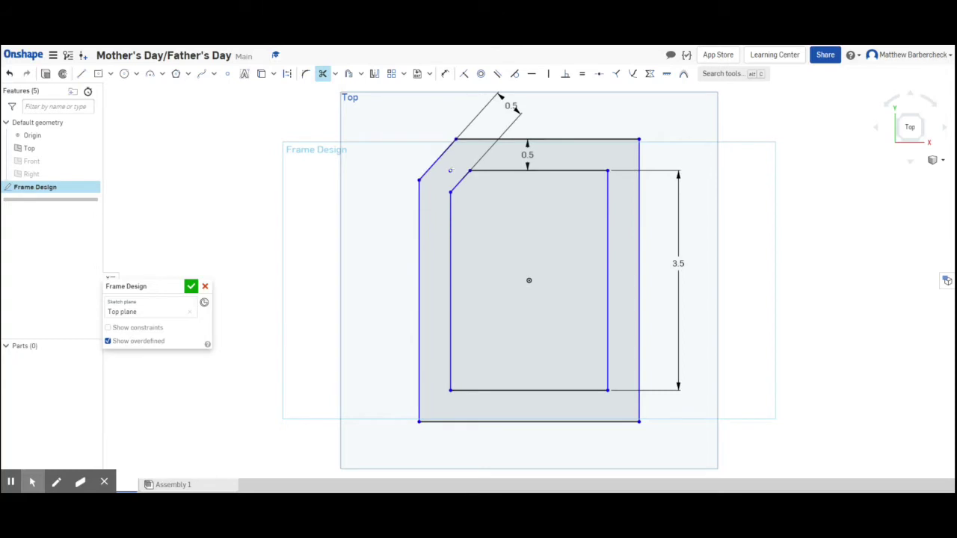
key(Escape)
mouse_move(458, 144)
mouse_down()
mouse_move(430, 154)
mouse_move(453, 147)
mouse_move(438, 148)
mouse_up()
drag(420, 181, 417, 172)
- Re-dimension the inner rectangle width to 2.5 and reposition the outer chamfer's upper endpoint
scroll(532, 259, down, 2)
scroll(532, 260, down, 3)
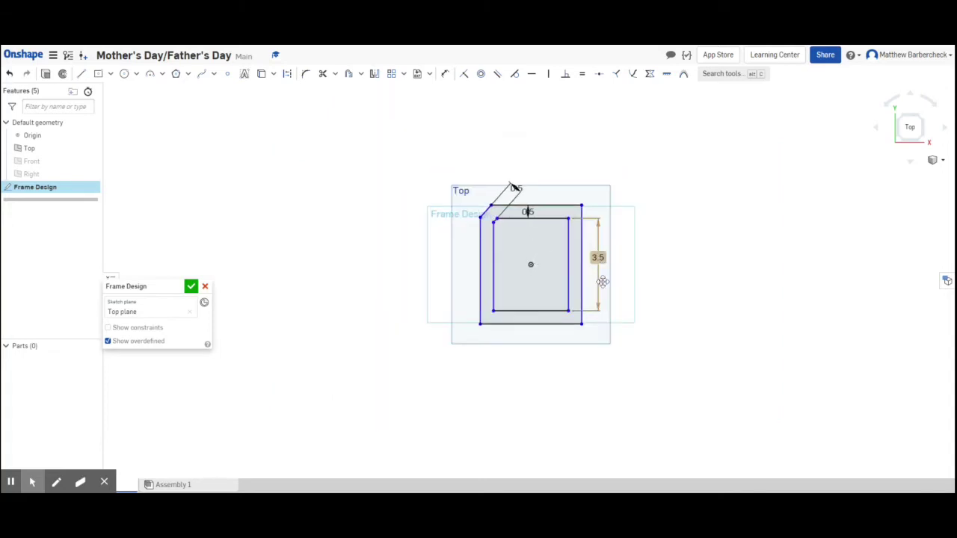
click(568, 287)
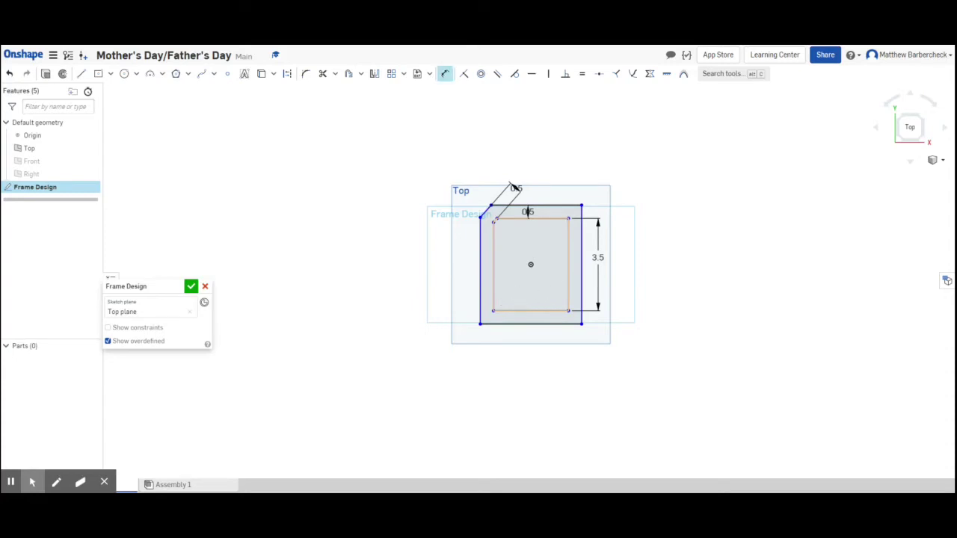
click(493, 266)
click(568, 253)
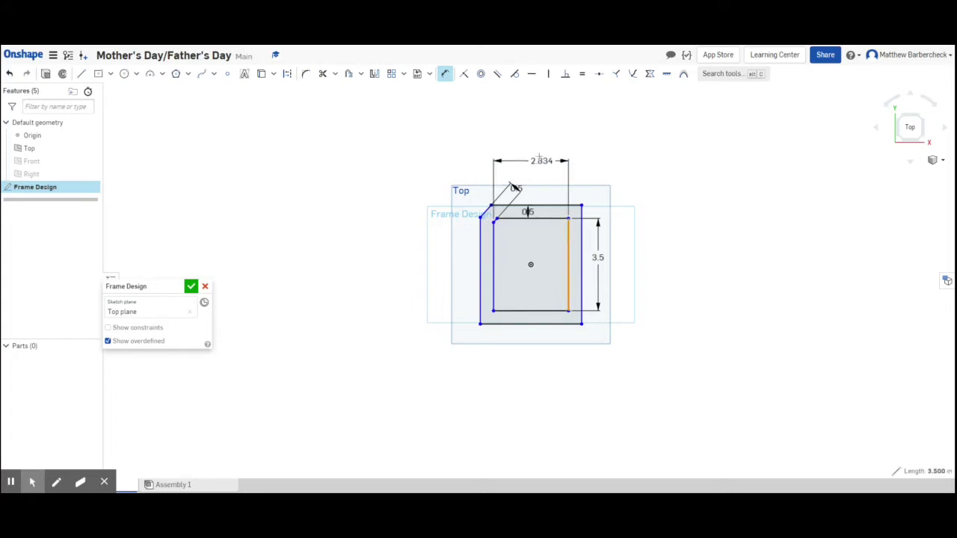
click(538, 145)
text(2.5)
key(Return)
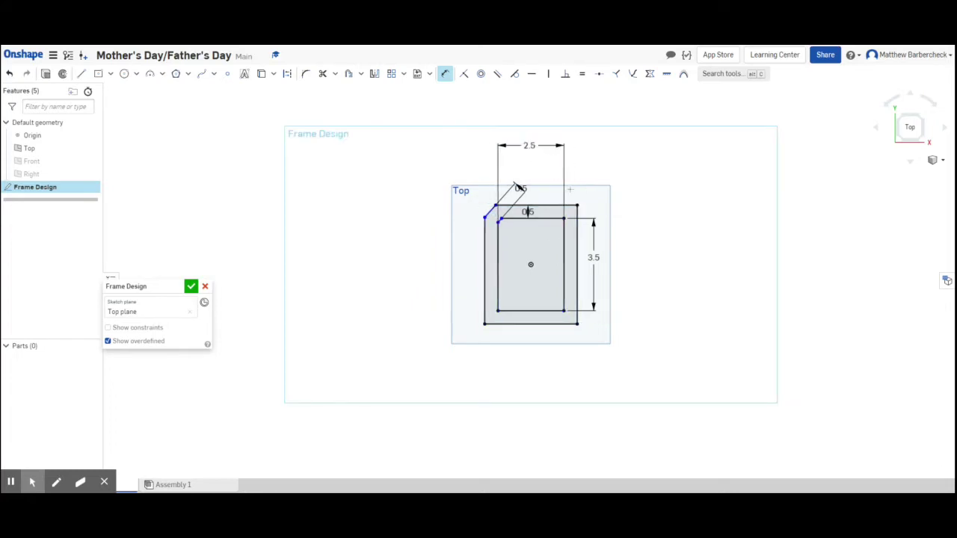
key(Escape)
scroll(498, 218, up, 3)
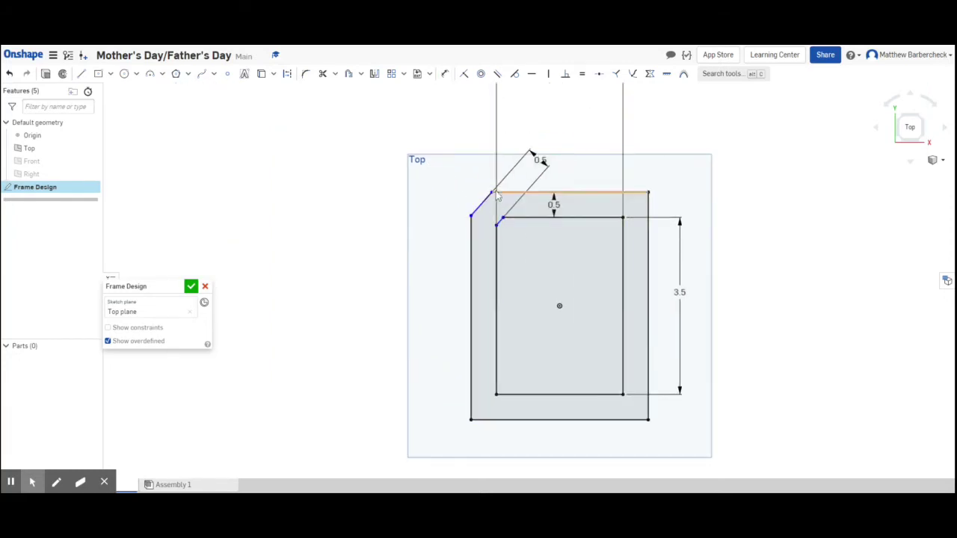
mouse_move(499, 195)
mouse_down()
mouse_move(508, 192)
mouse_move(483, 164)
mouse_move(504, 152)
mouse_move(496, 151)
mouse_up()
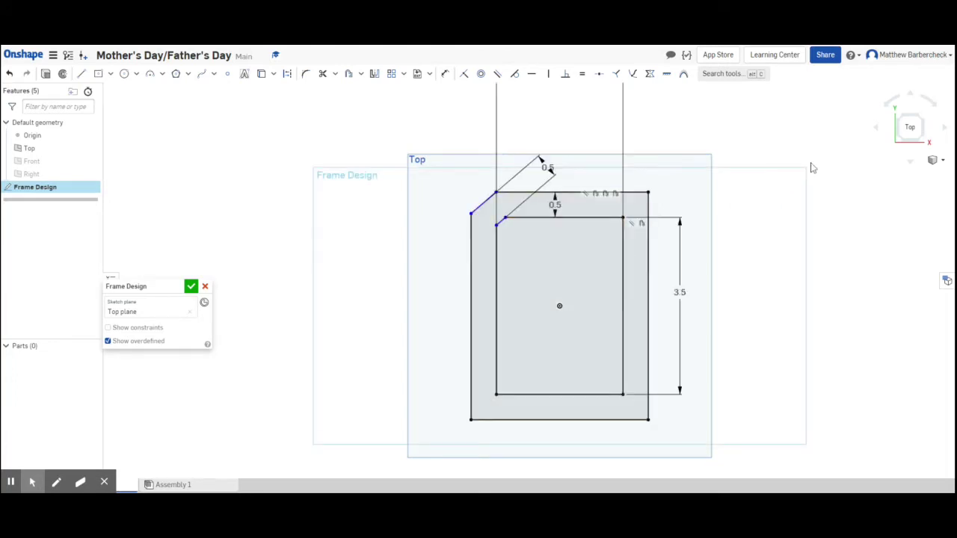
- Draw a vertical line and a horizontal line through the sketch origin
click(81, 75)
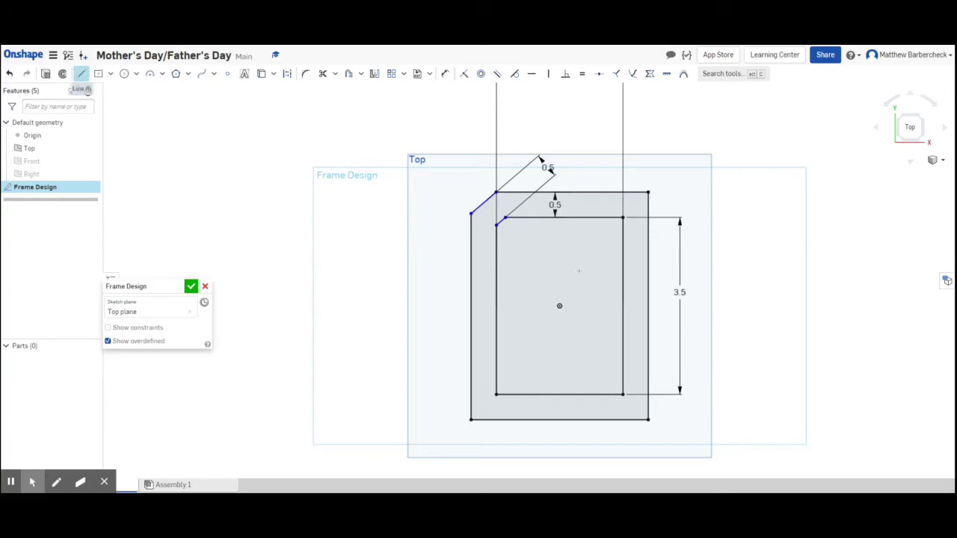
click(560, 180)
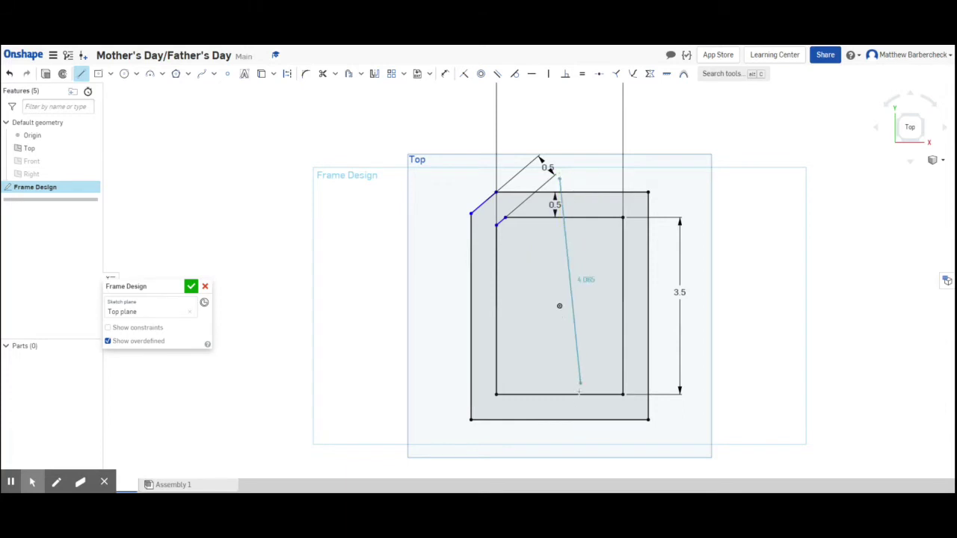
click(560, 447)
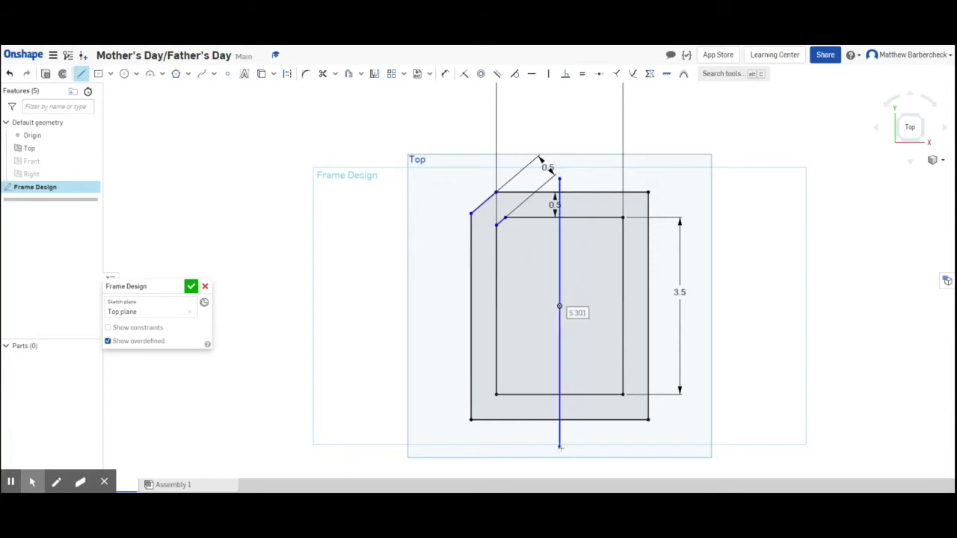
click(81, 73)
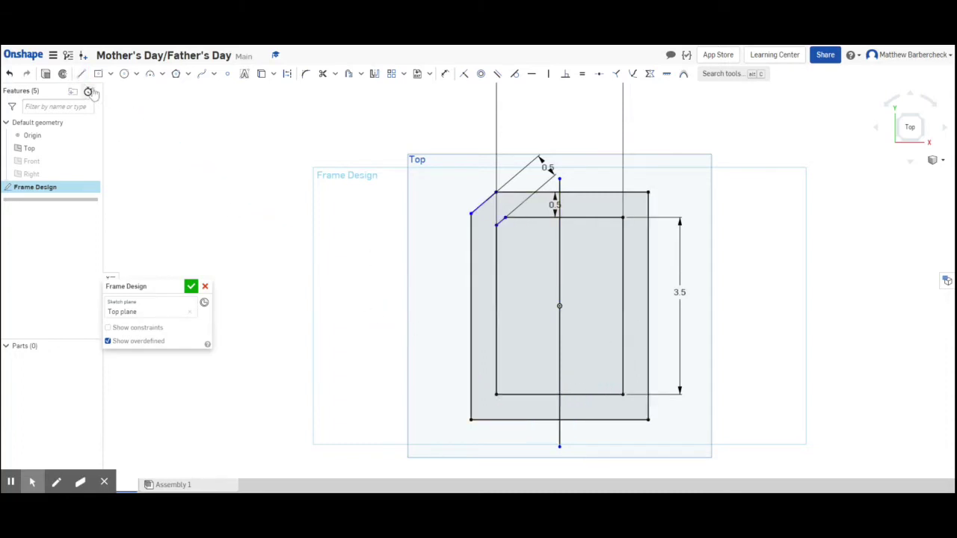
click(81, 74)
click(447, 307)
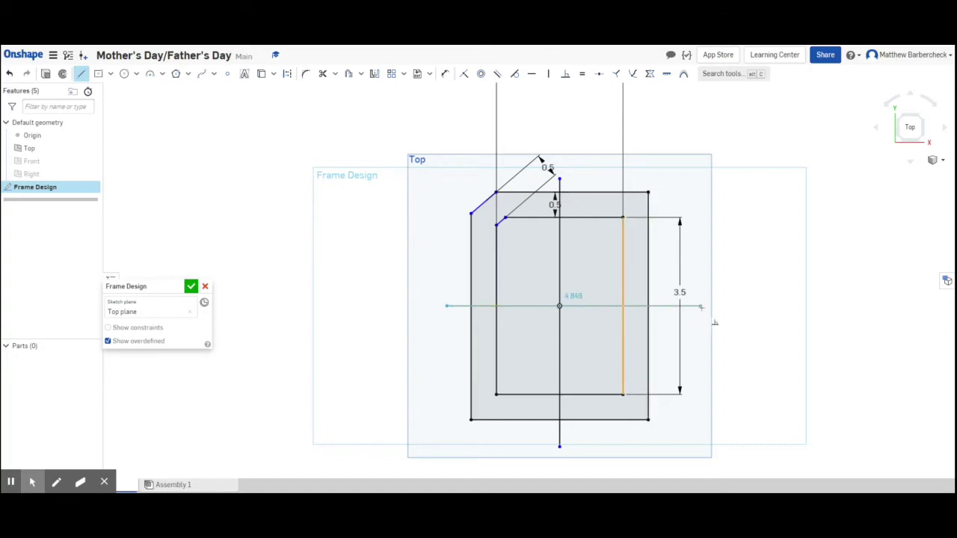
click(701, 307)
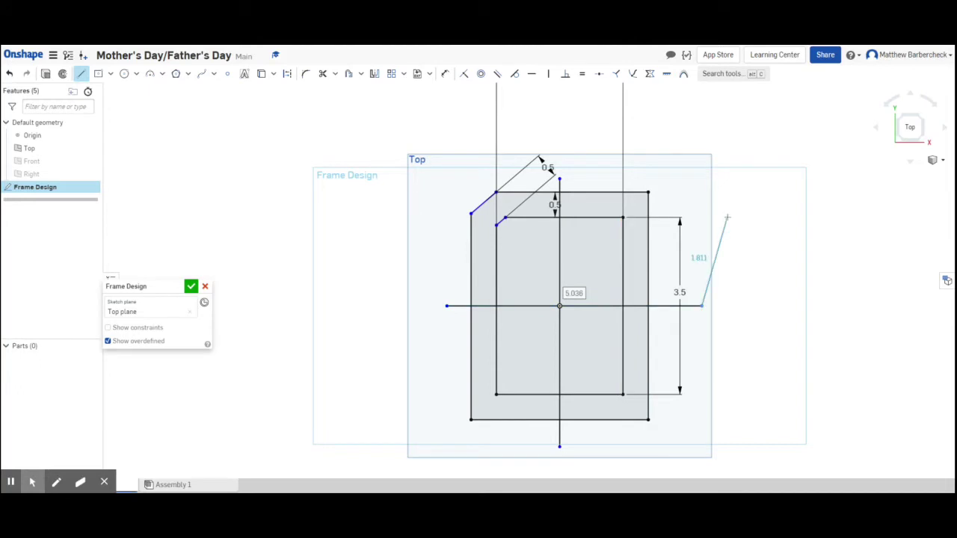
key(Escape)
- Convert both centre lines into construction geometry
click(692, 307)
click(560, 196)
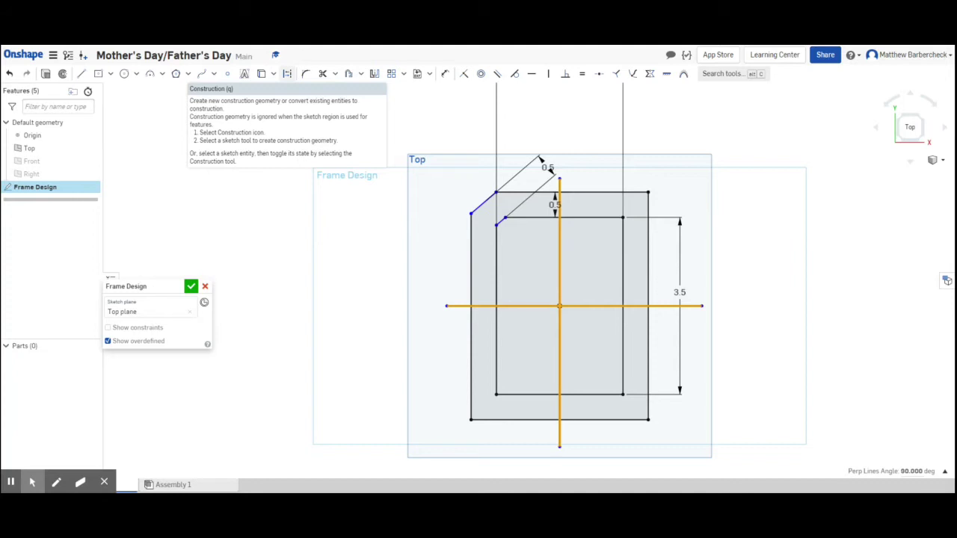
click(288, 75)
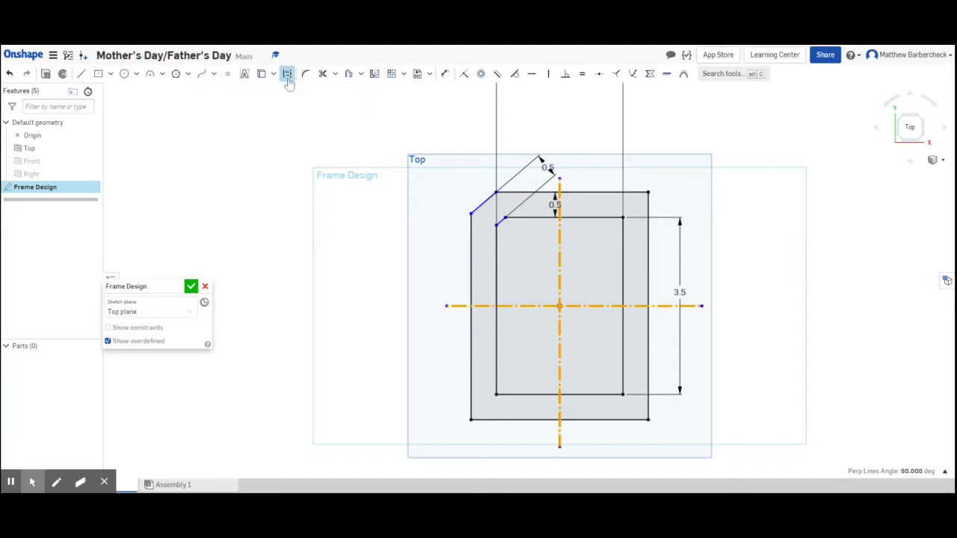
click(340, 155)
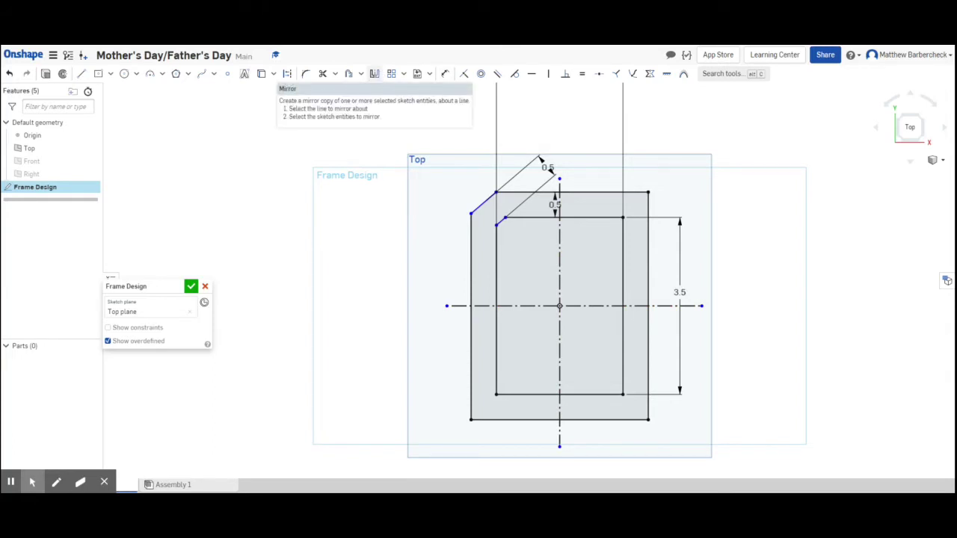
- Mirror the top-left inner and outer chamfers across the vertical centreline to the top-right corner
click(374, 74)
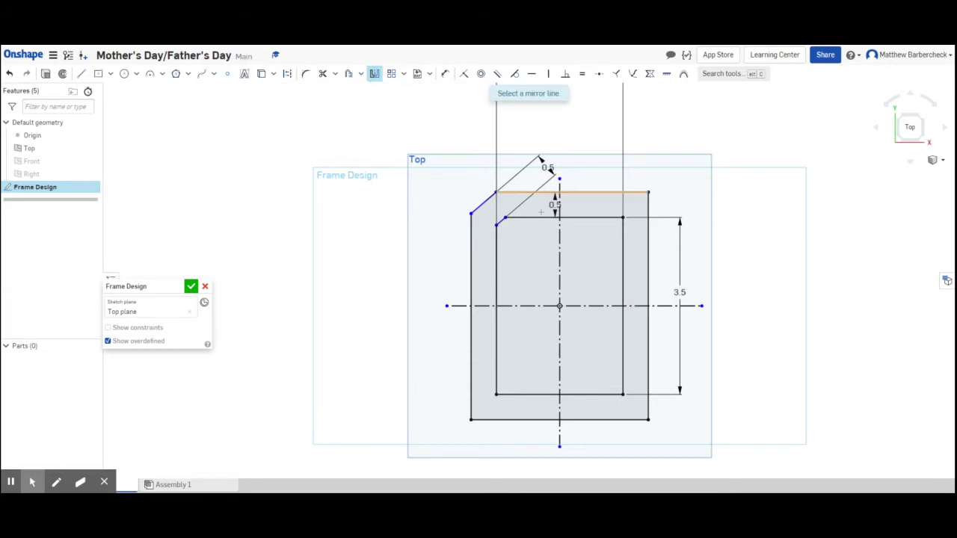
click(559, 234)
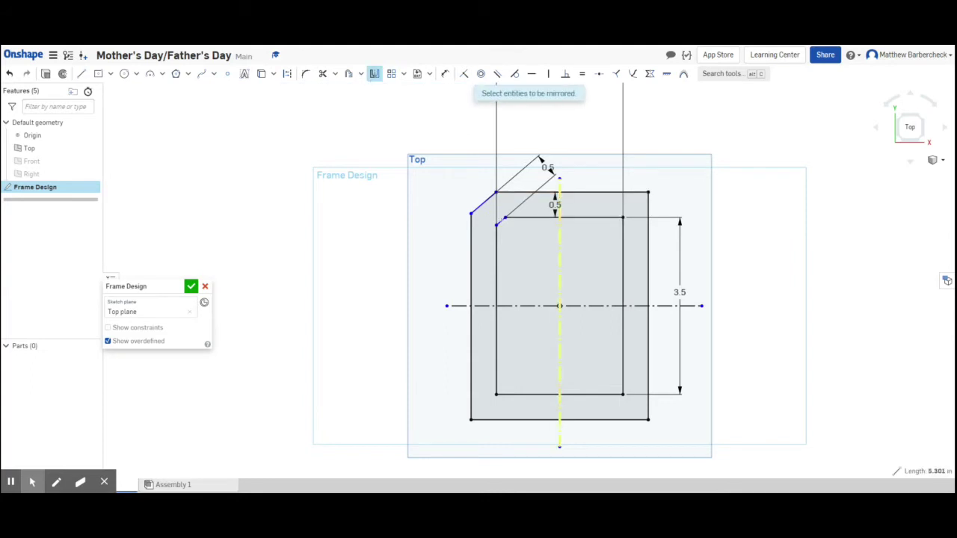
click(501, 221)
click(484, 203)
click(374, 77)
- Mirror the top chamfer lines across the horizontal centreline onto the bottom corners
click(374, 77)
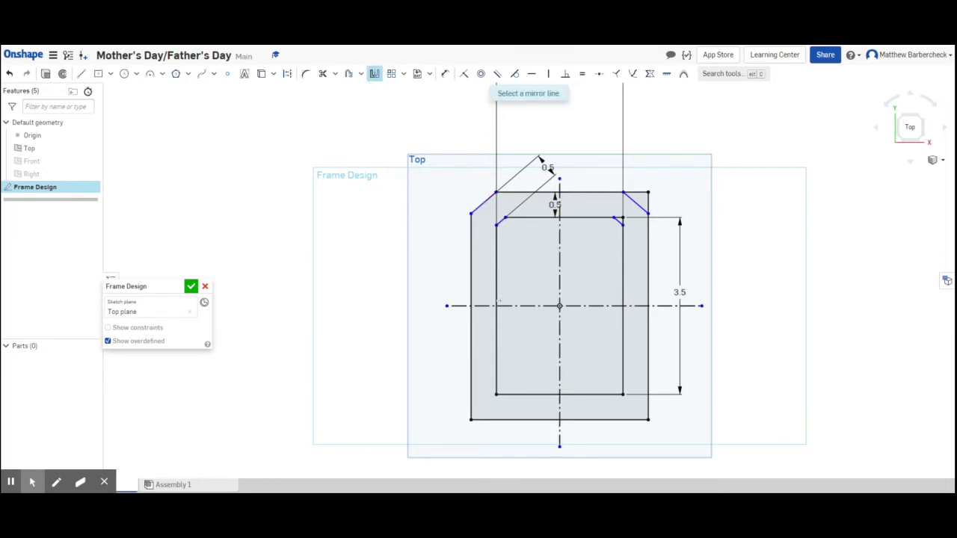
click(502, 305)
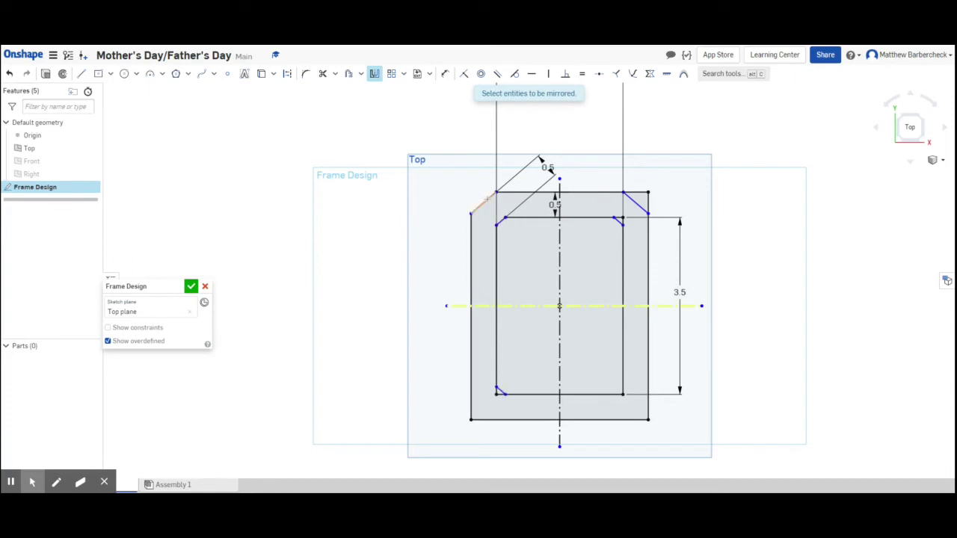
click(488, 198)
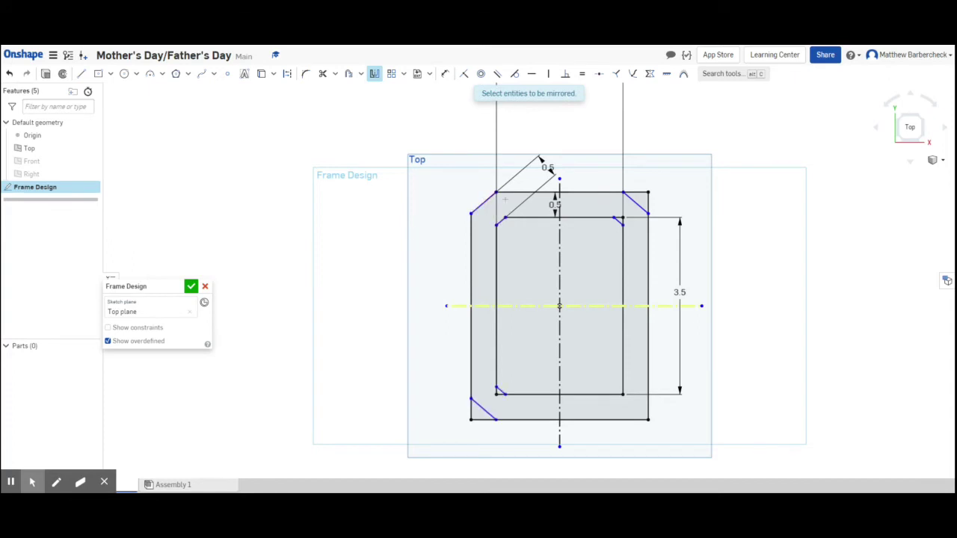
click(622, 222)
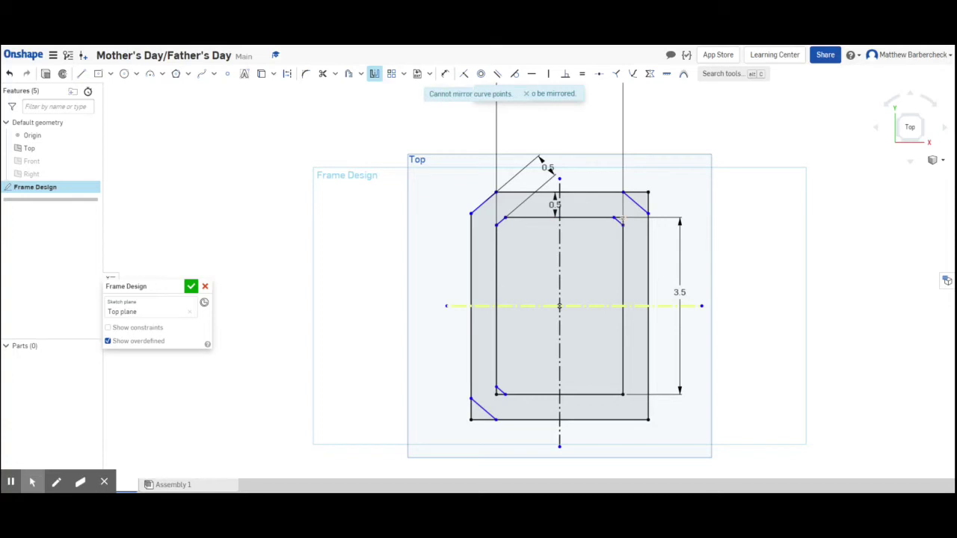
click(618, 222)
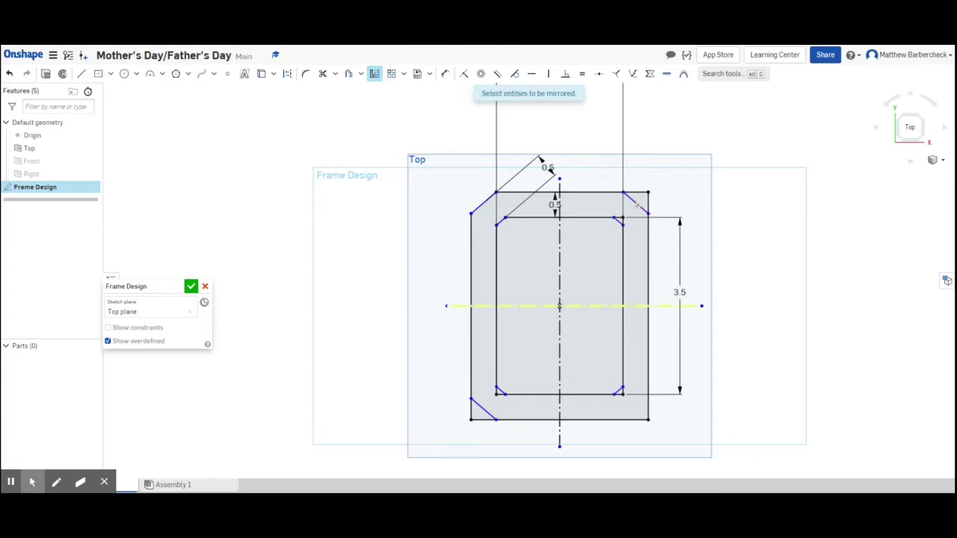
click(636, 206)
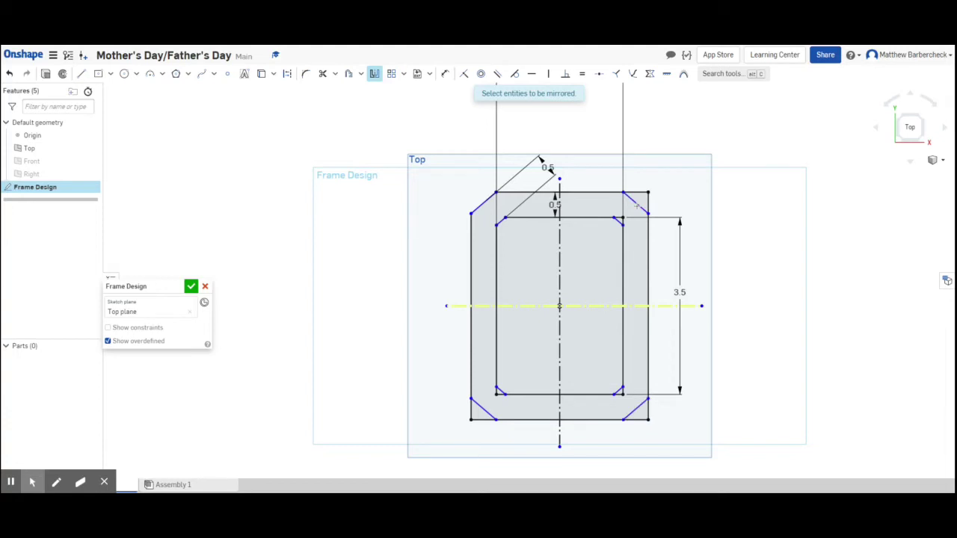
click(374, 78)
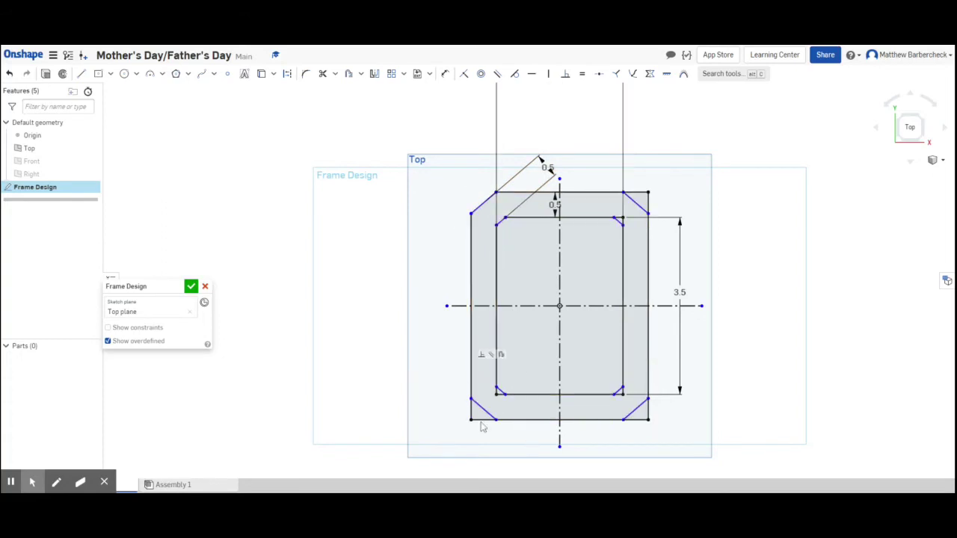
- Trim the leftover horizontal and vertical stubs at the lower-left chamfer corner
click(516, 393)
click(422, 269)
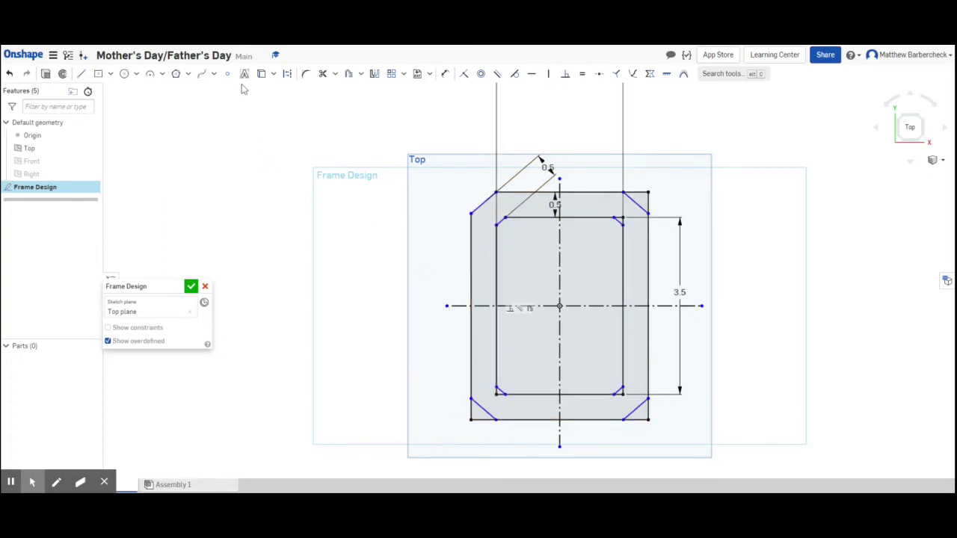
click(323, 74)
click(471, 408)
click(478, 420)
scroll(496, 395, up, 5)
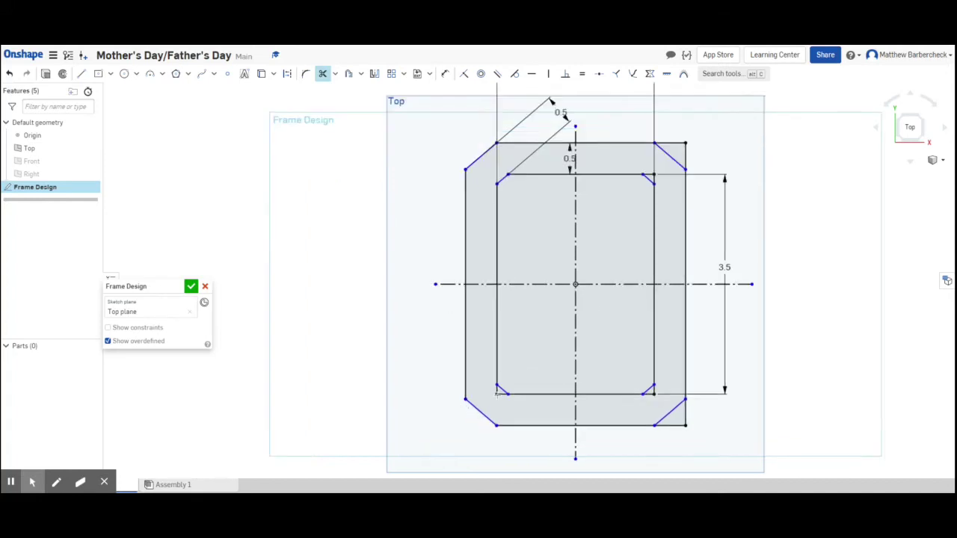
click(496, 383)
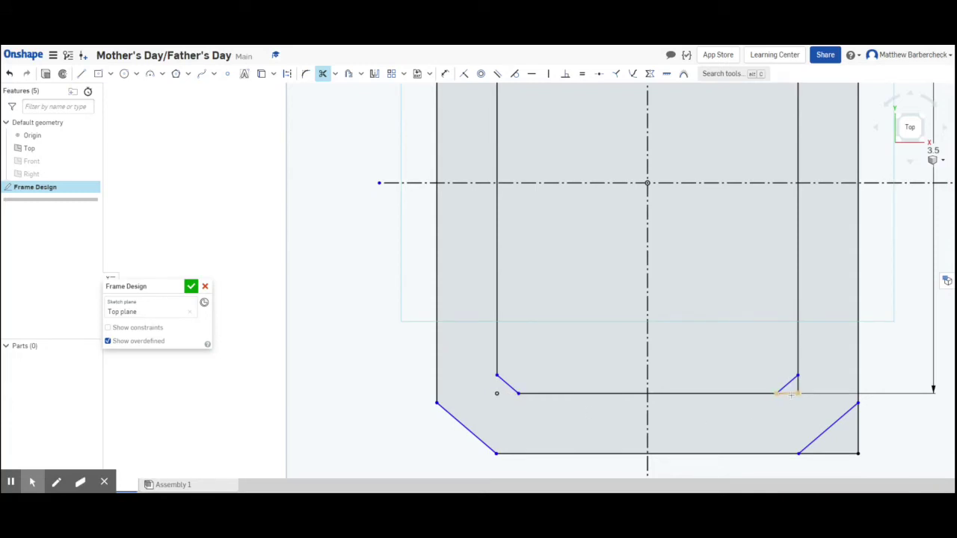
- Trim the stubs at the inner and outer lower-right chamfer corners
click(792, 394)
click(798, 386)
click(827, 454)
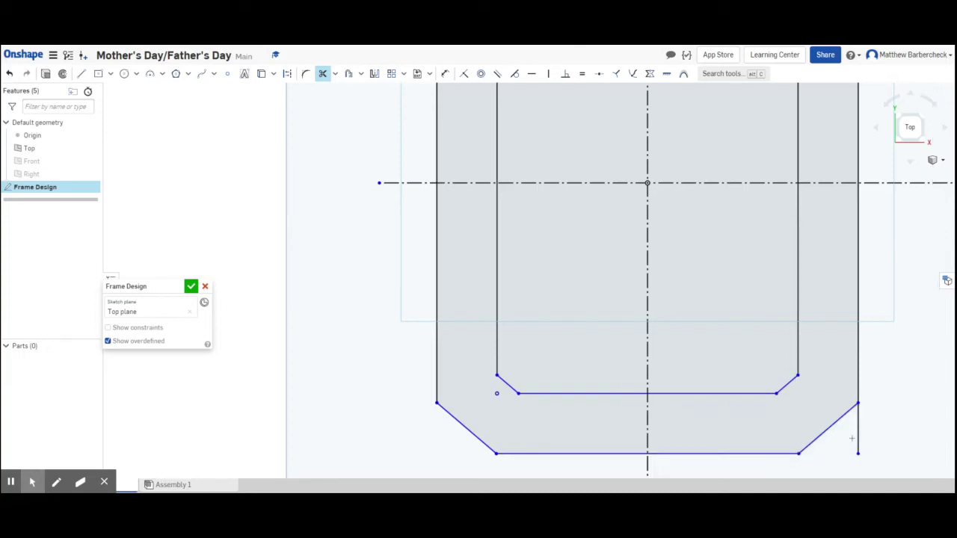
click(857, 434)
- Trim the inner and outer stubs at the top-right chamfer, then turn Trim off
scroll(871, 247, down, 3)
scroll(792, 91, down, 2)
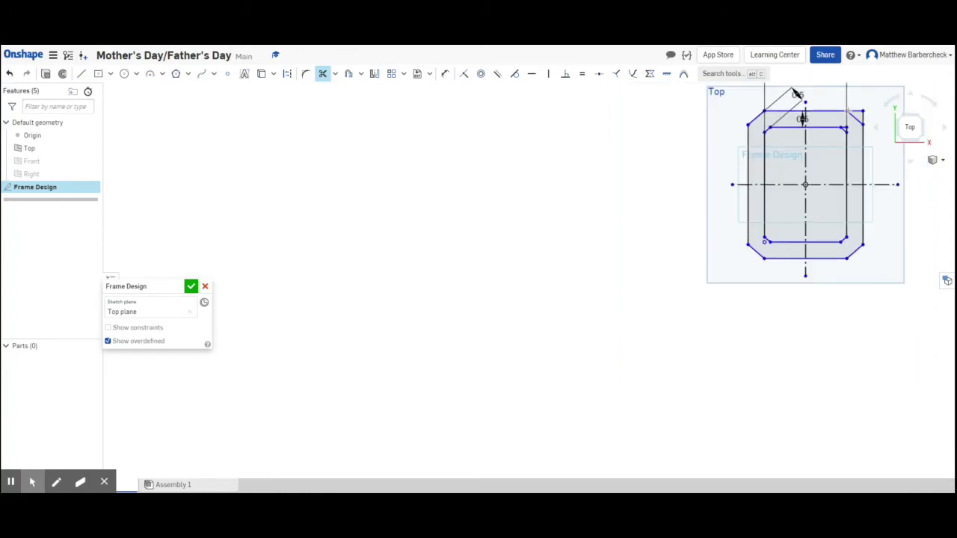
middle_drag(796, 91, 641, 234)
scroll(608, 215, up, 1)
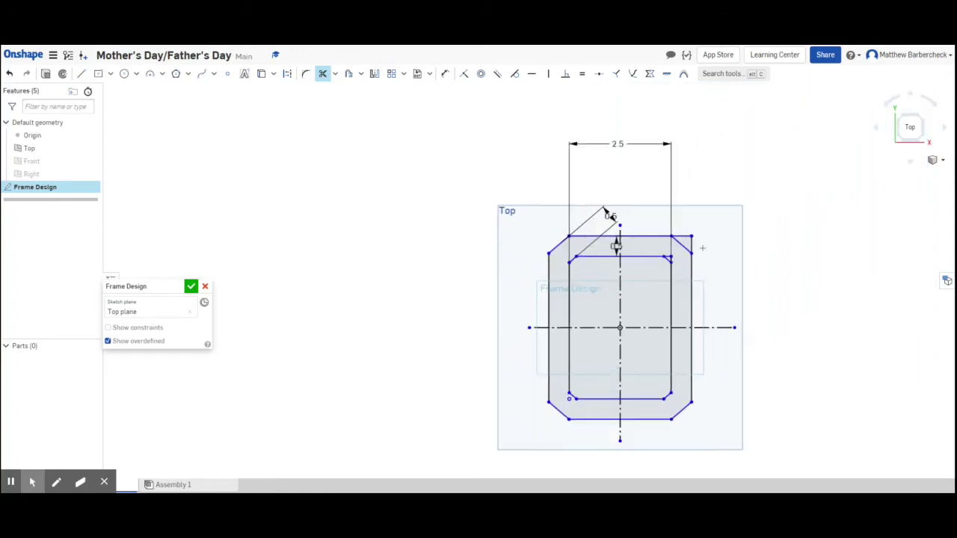
scroll(703, 248, up, 5)
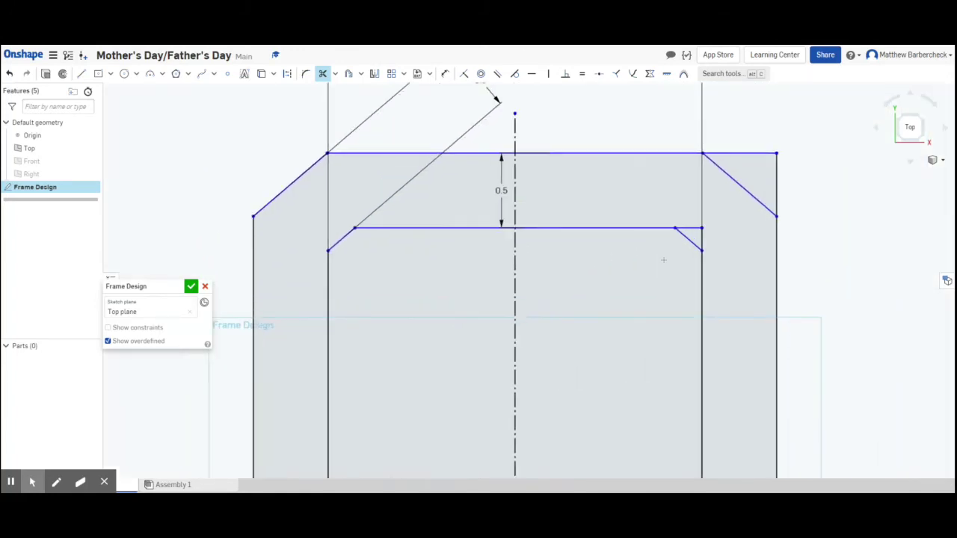
click(692, 228)
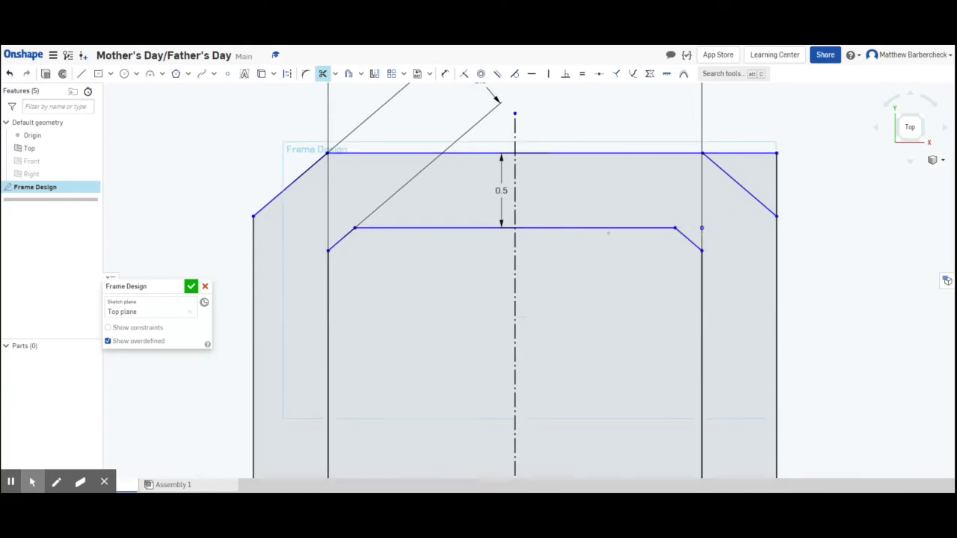
click(732, 153)
click(777, 166)
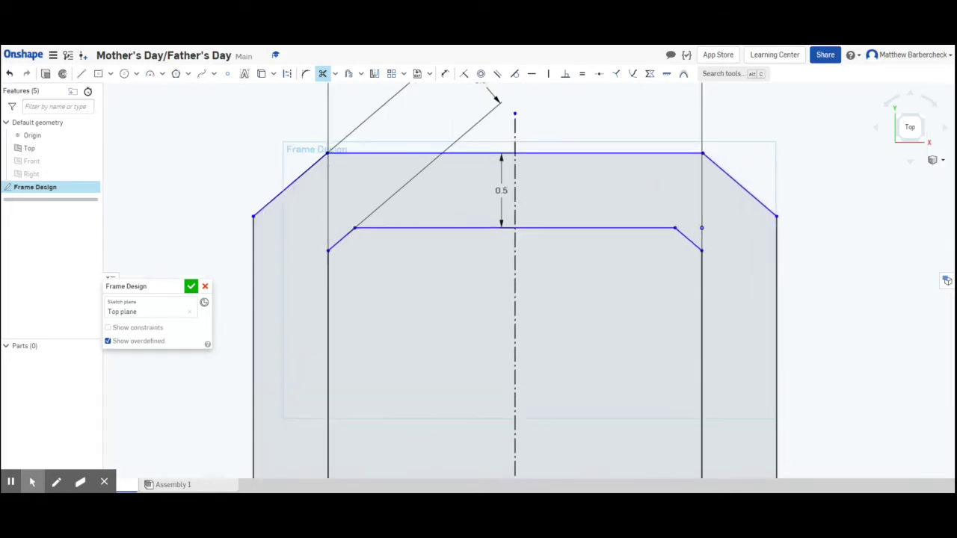
scroll(777, 179, down, 8)
scroll(776, 184, down, 2)
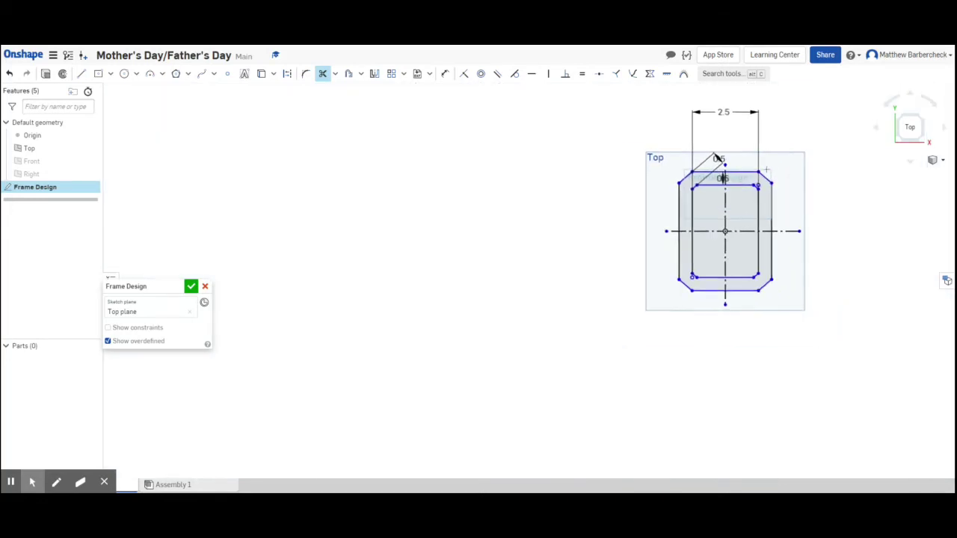
mouse_move(776, 184)
middle_down()
mouse_move(506, 224)
mouse_move(518, 217)
middle_up()
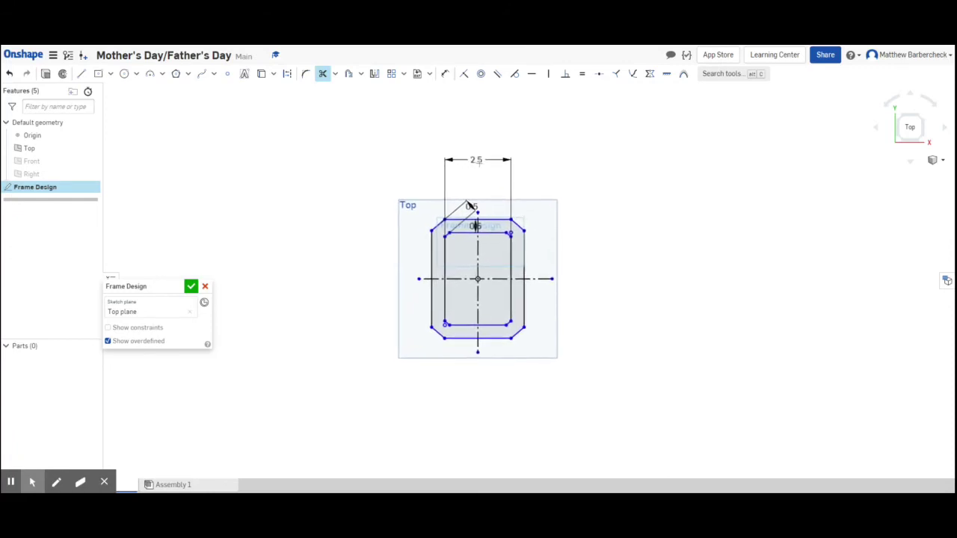
scroll(490, 156, up, 2)
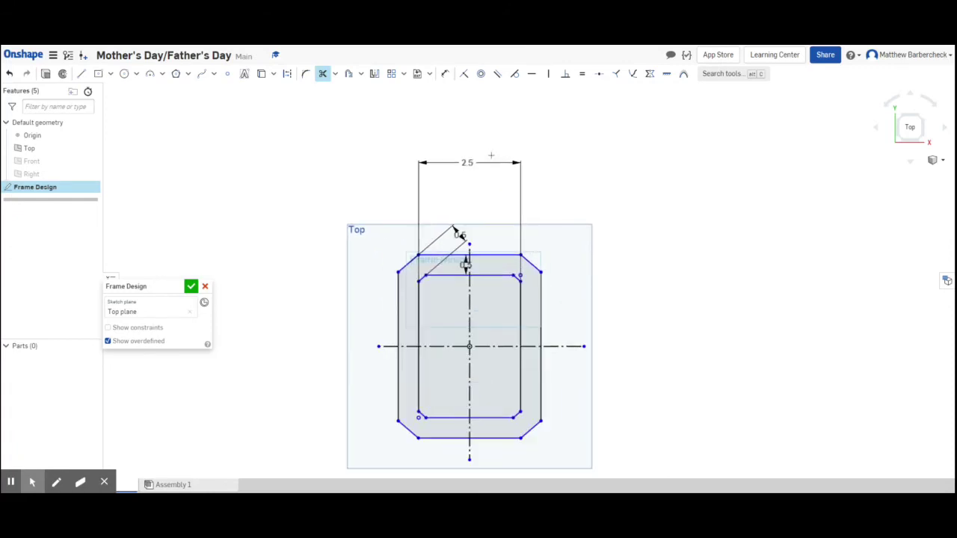
click(323, 74)
- Dimension the inner opening's top-to-bottom height at 3.5 in and move the chamfer label aside
click(445, 74)
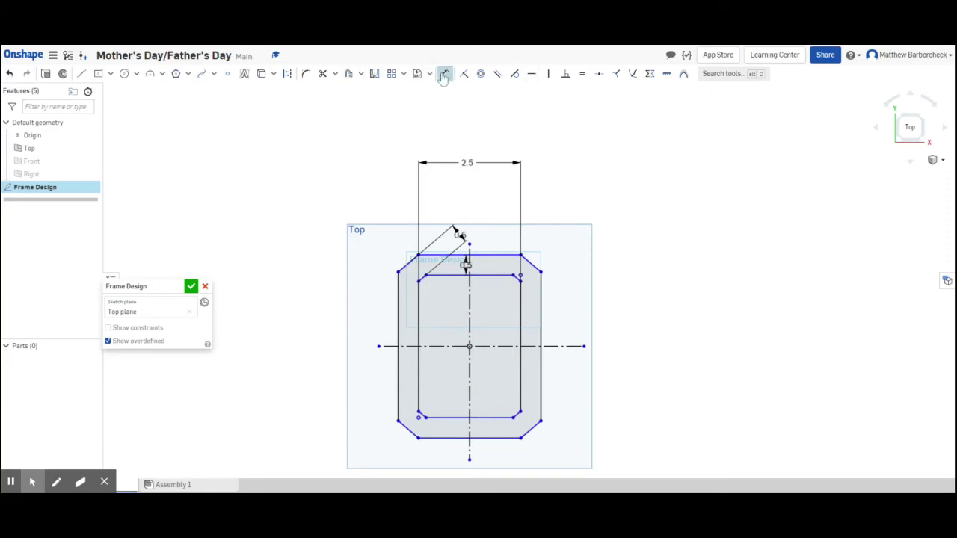
click(492, 275)
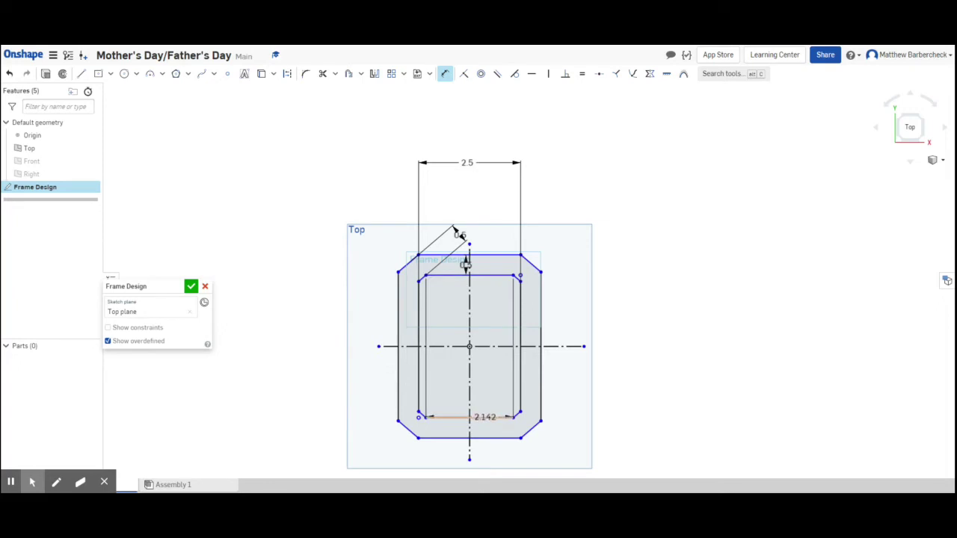
click(486, 417)
click(618, 336)
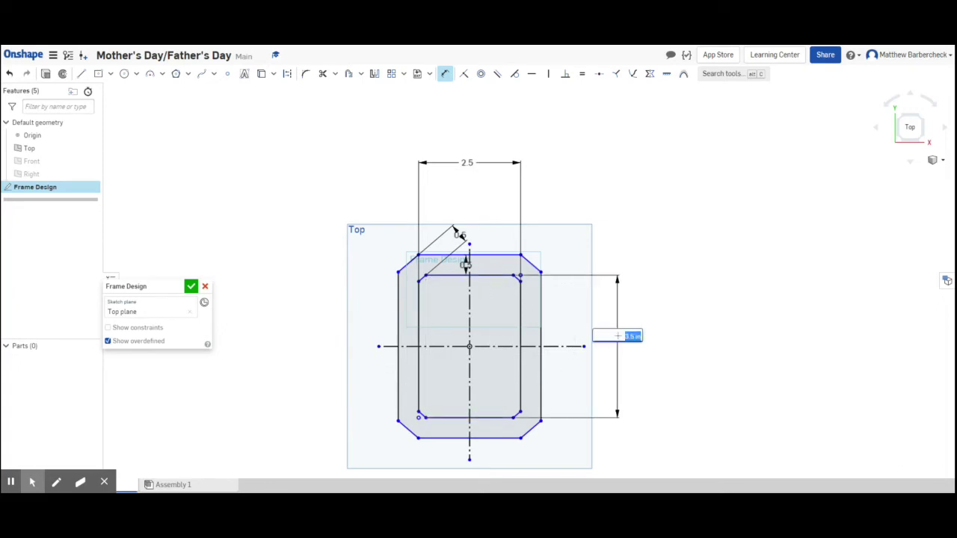
key(Return)
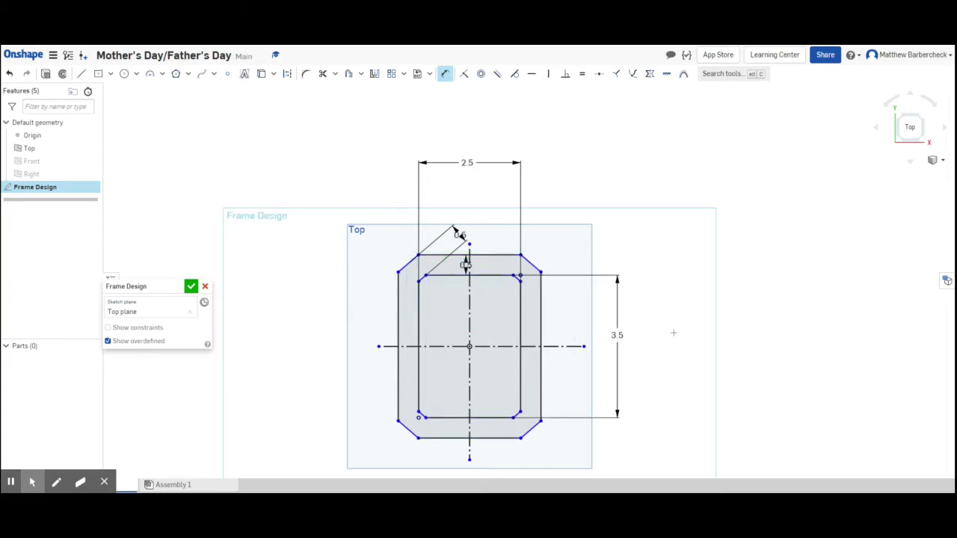
key(Escape)
drag(461, 235, 485, 215)
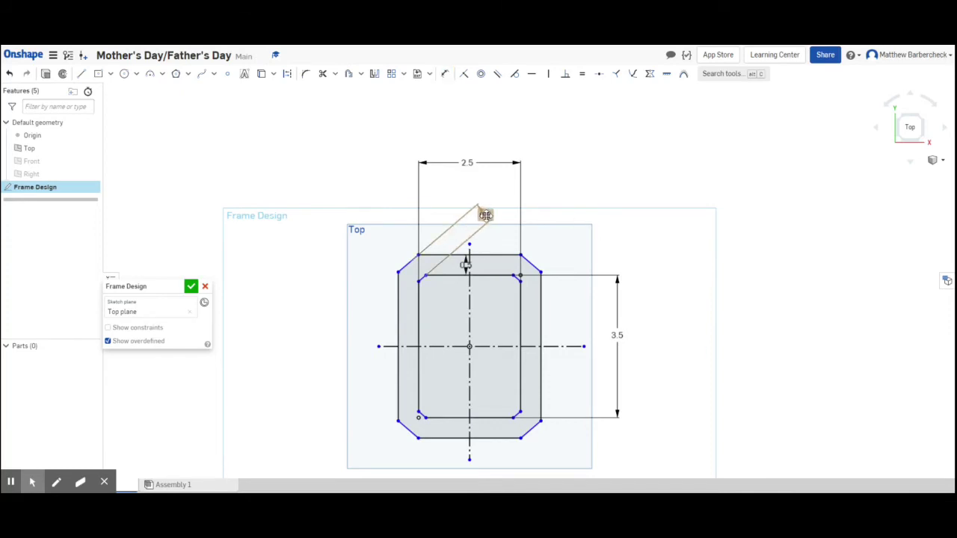
click(469, 264)
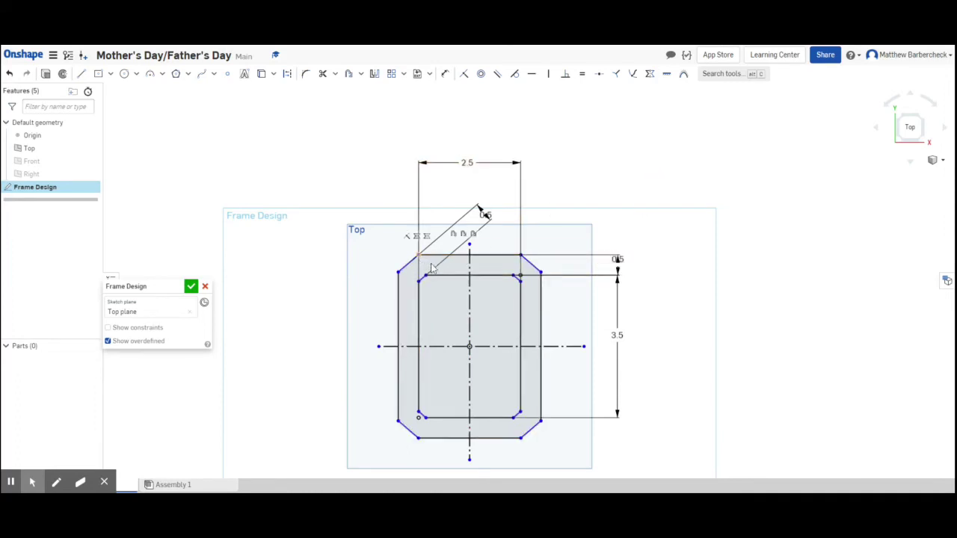
- Drag the chamfers larger and add a 0.908 in length dimension to the top-left chamfer edge
mouse_move(432, 267)
mouse_down()
mouse_move(456, 251)
mouse_move(424, 263)
mouse_move(434, 261)
mouse_up()
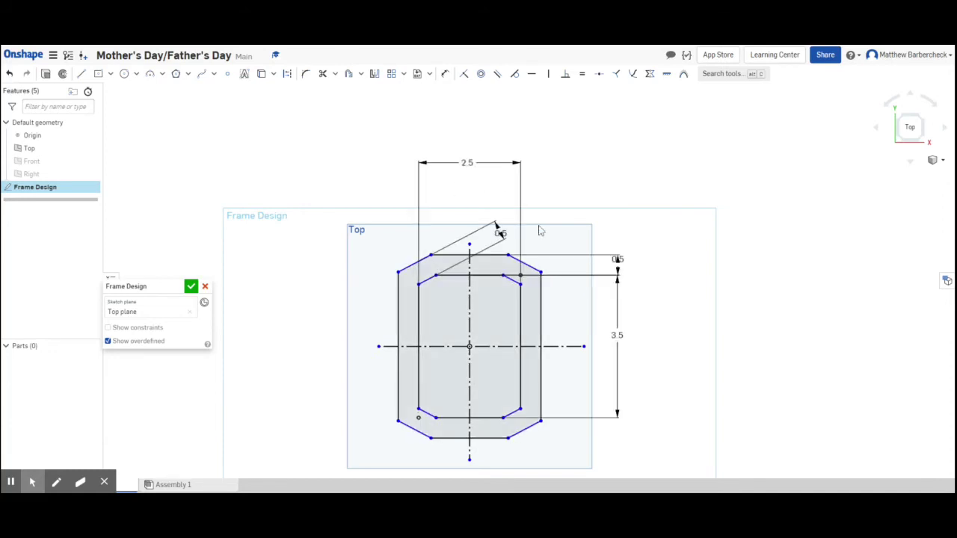
key(u)
click(412, 264)
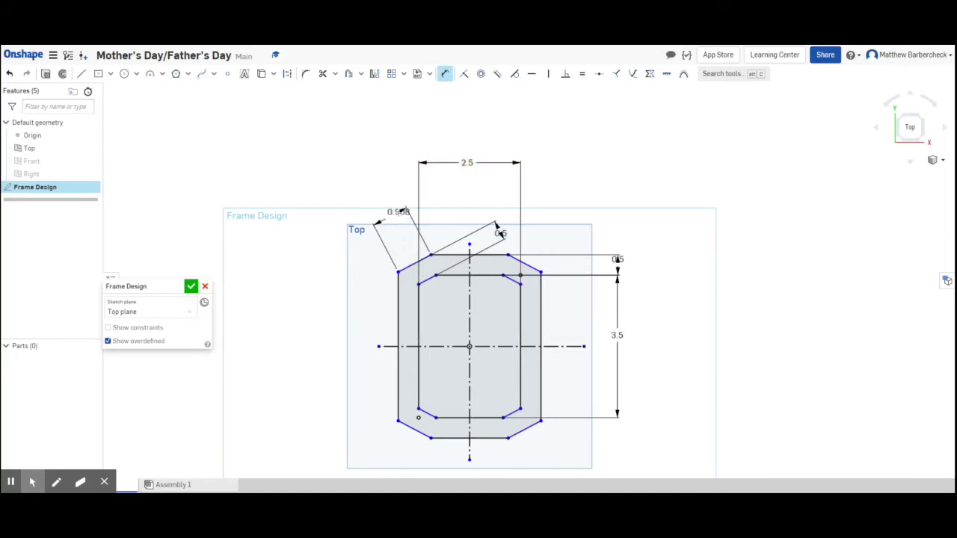
click(398, 199)
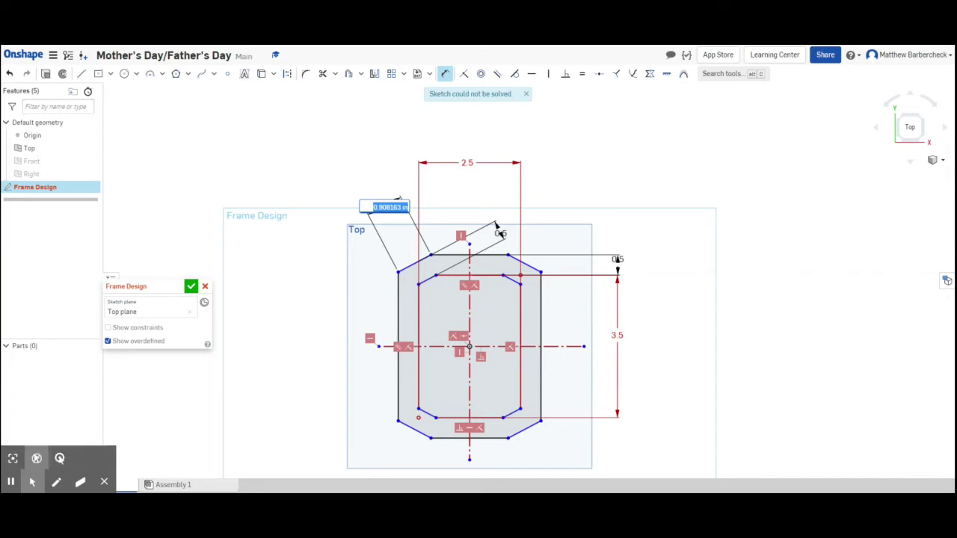
- Accept the 0.908 chamfer length and delete the conflicting 3.5 in height dimension
key(Return)
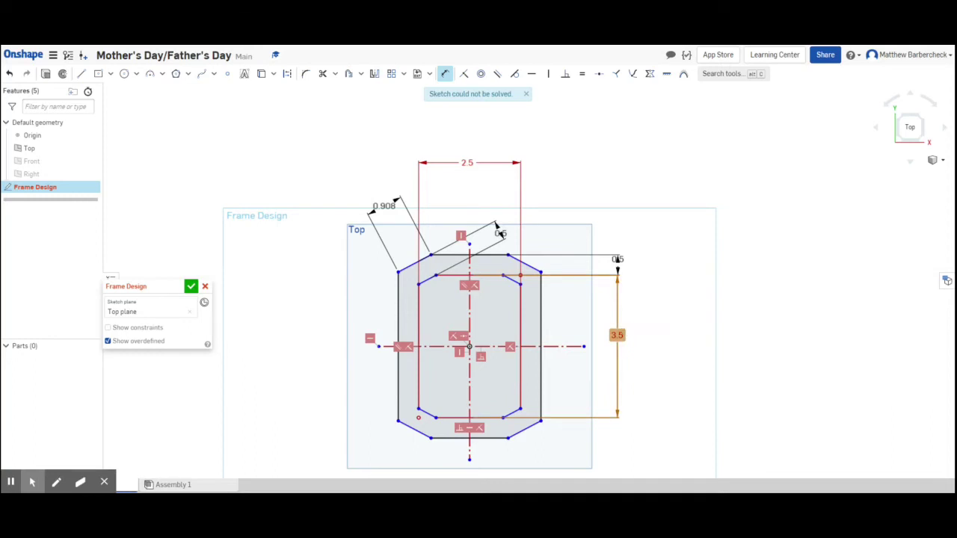
click(617, 335)
key(Delete)
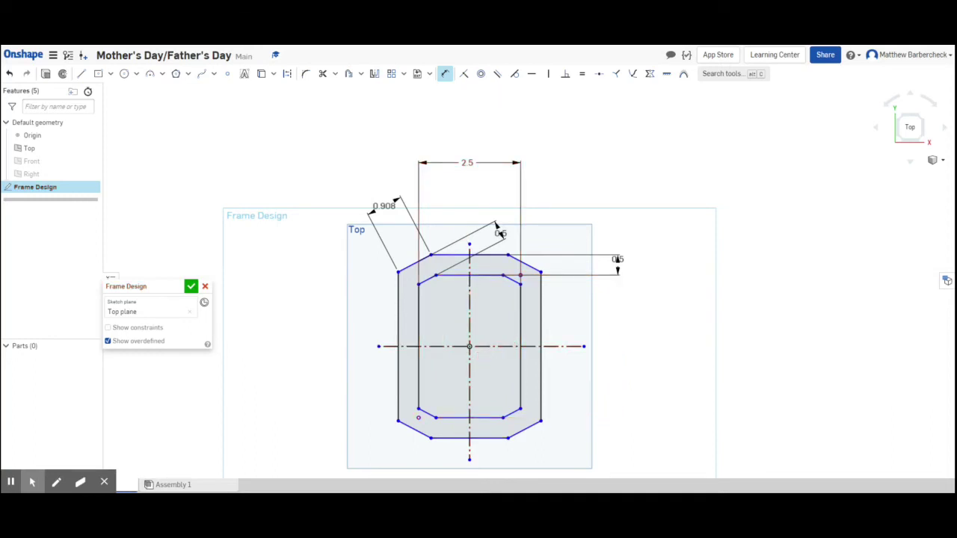
key(Escape)
key(ctrl+z)
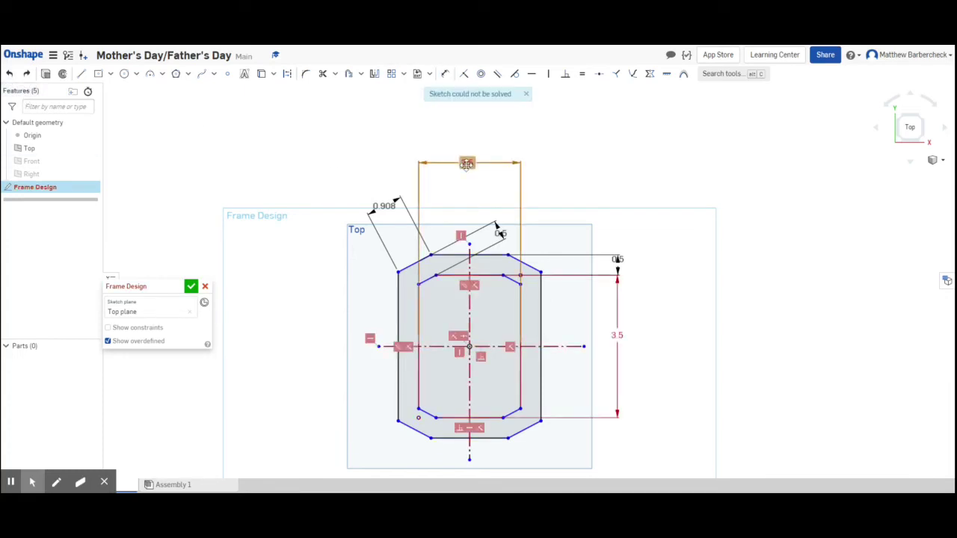
click(467, 163)
key(Delete)
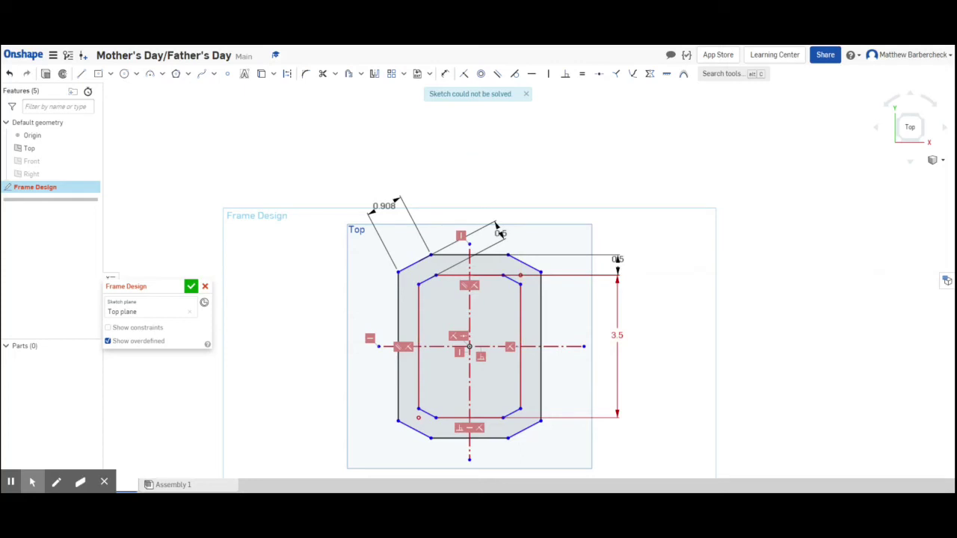
click(9, 74)
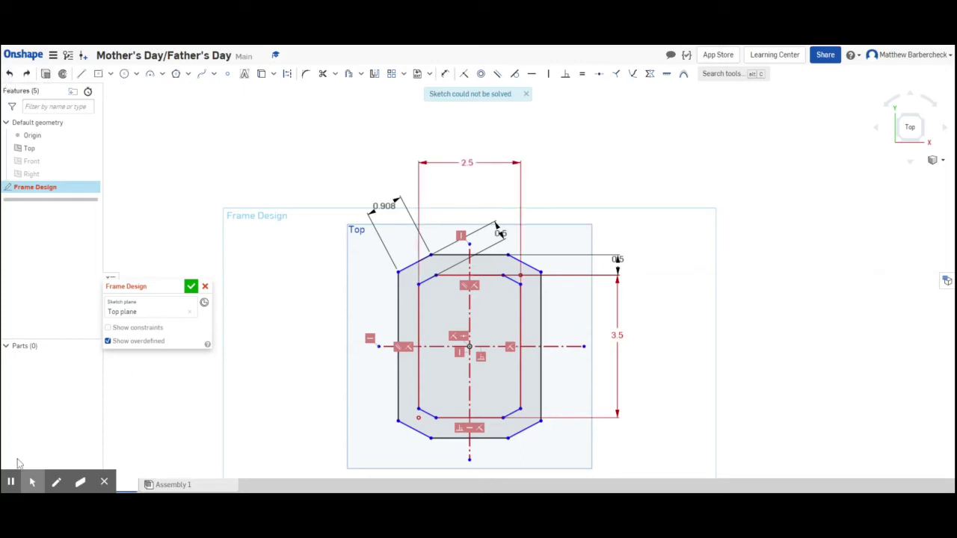
click(621, 336)
key(Delete)
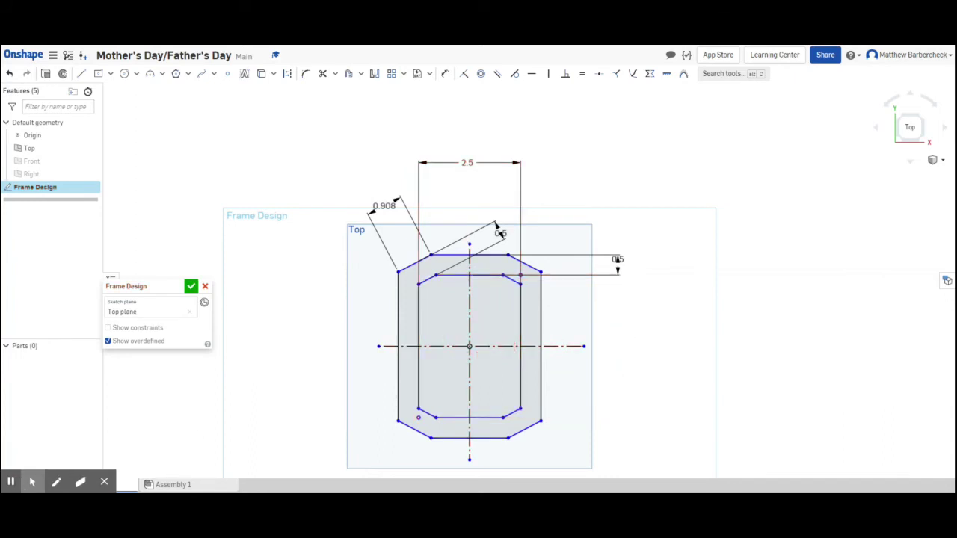
- Dimension the inner opening's right edge to 3.5 in long
key(u)
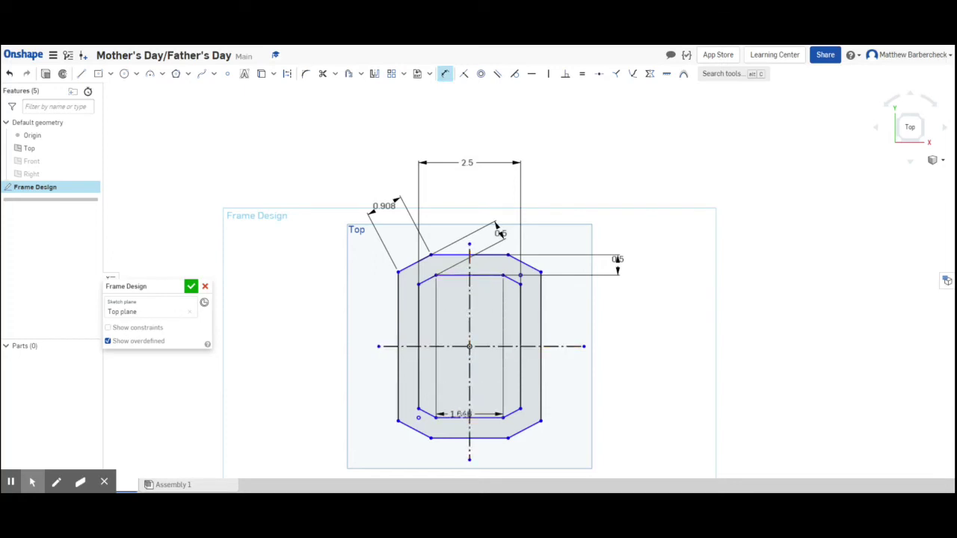
click(486, 275)
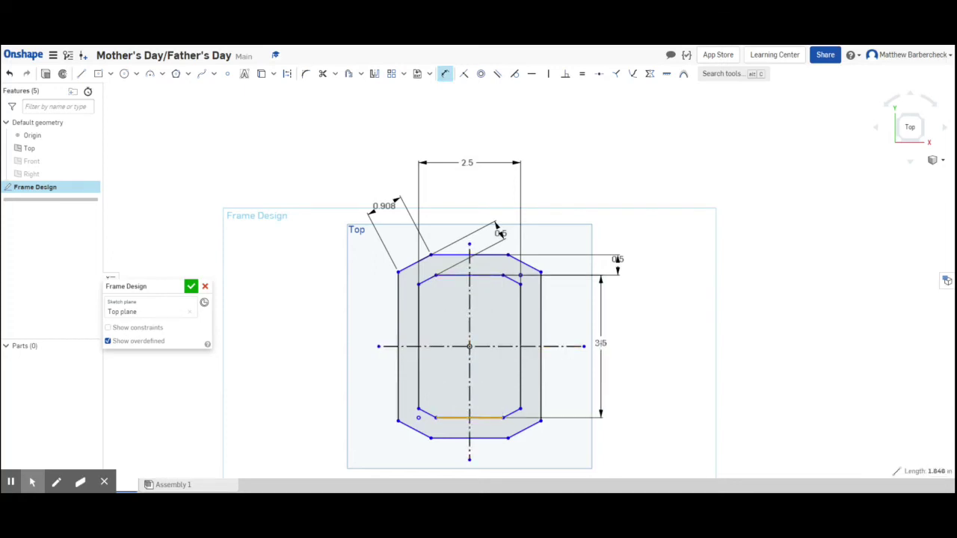
click(608, 341)
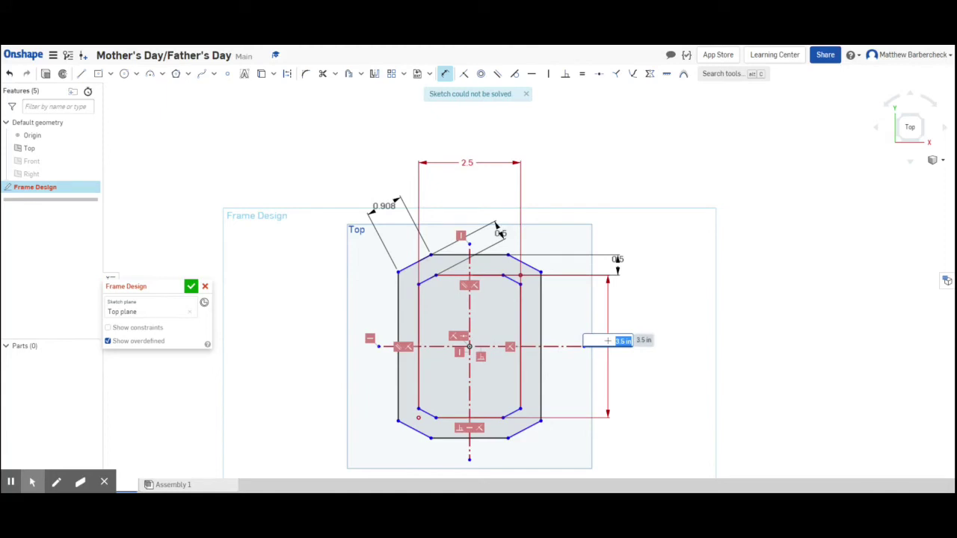
key(Escape)
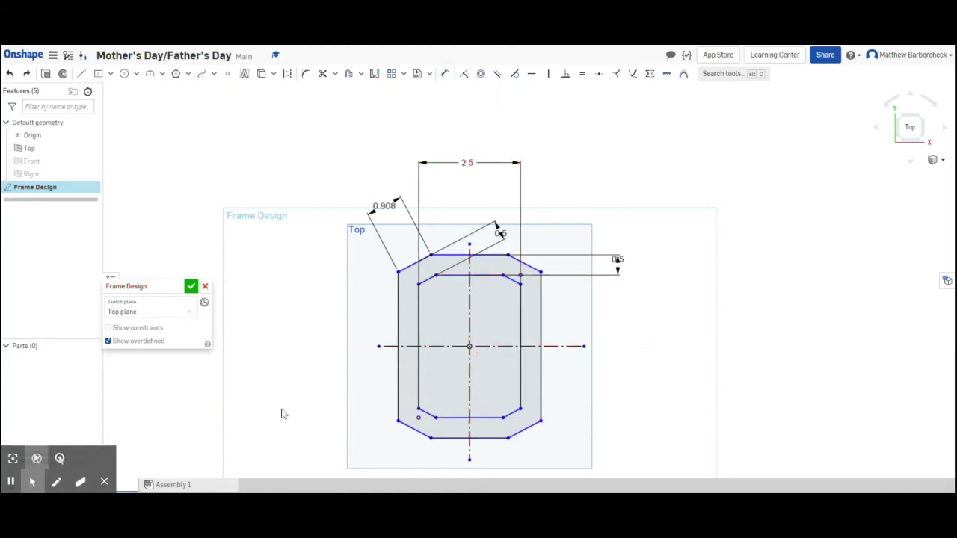
key(d)
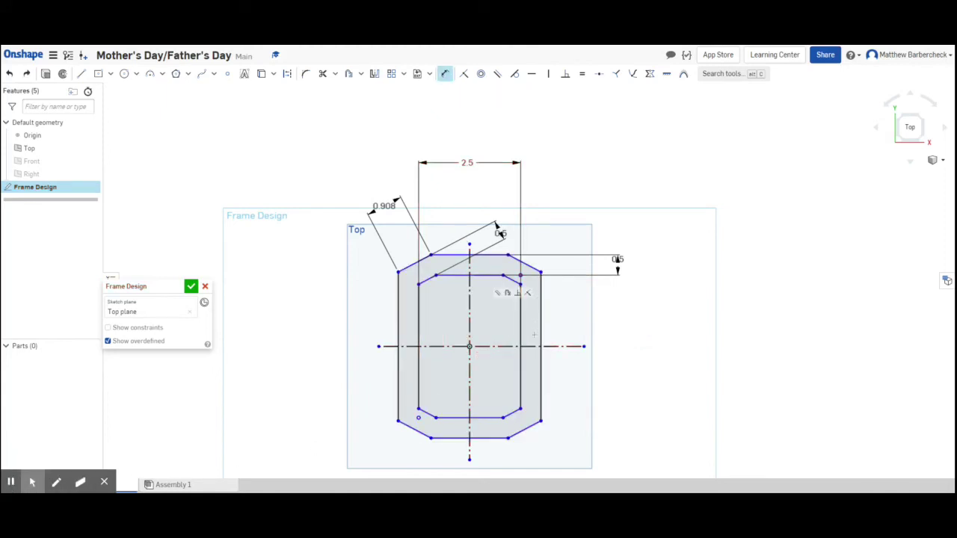
click(520, 322)
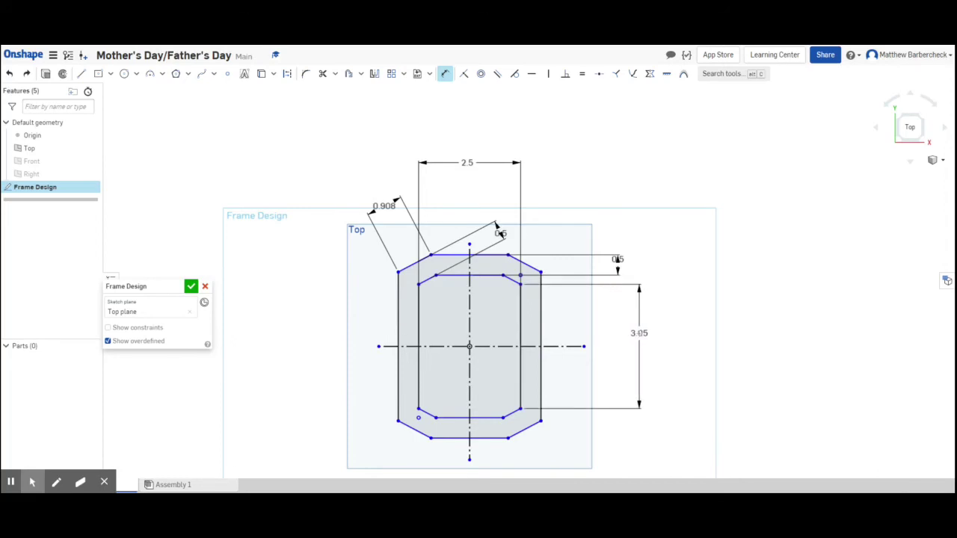
click(639, 333)
text(3.5)
key(Return)
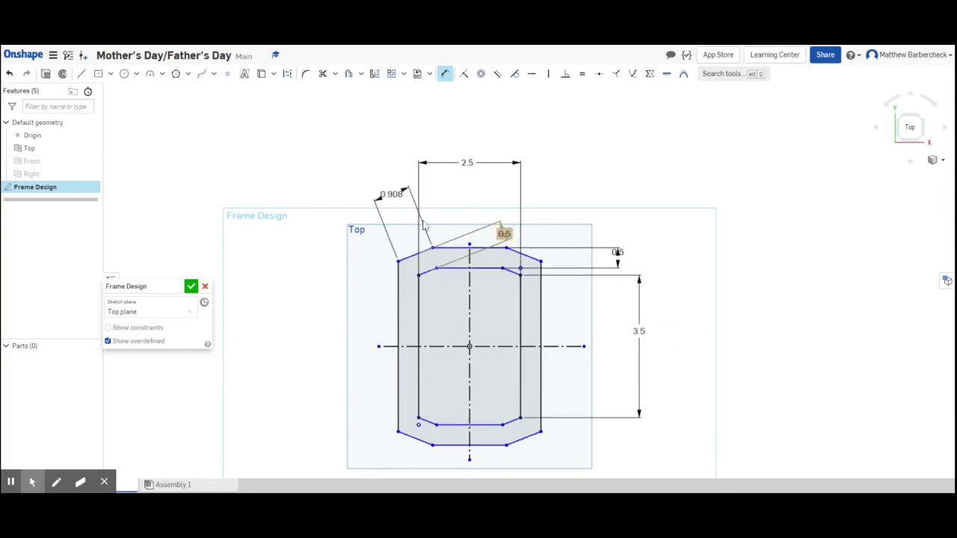
key(Escape)
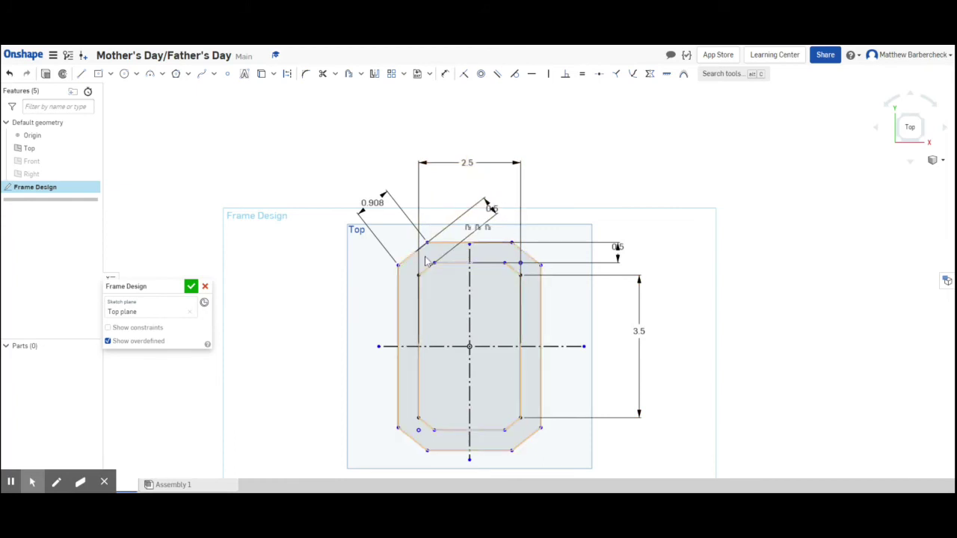
key(u)
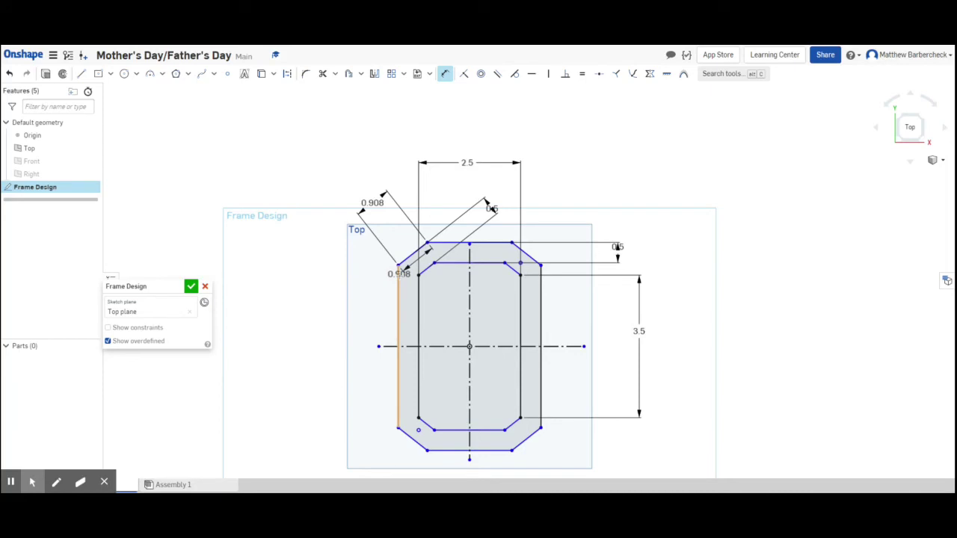
key(Escape)
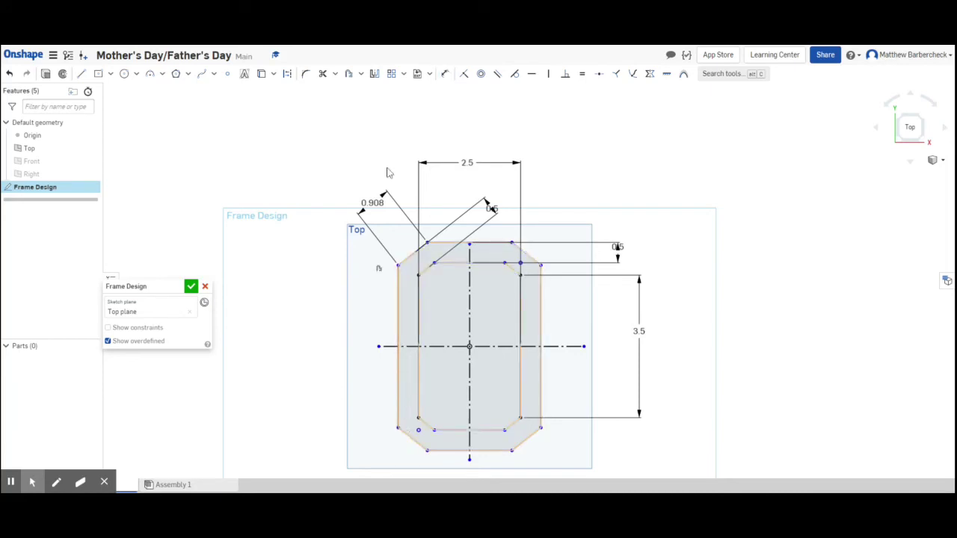
click(445, 75)
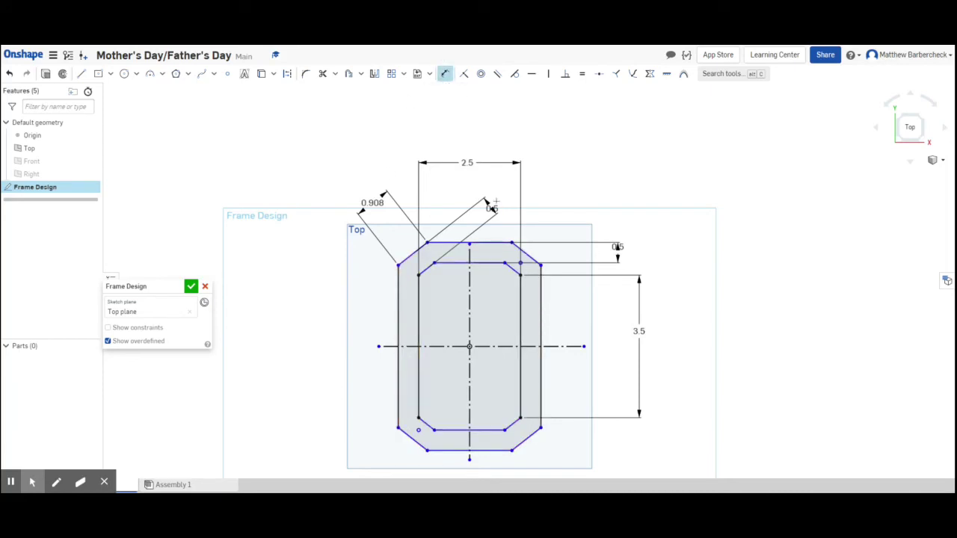
- Add a 218.187° angle from a lower chamfer to the bottom edge, and extend both centreline ends
click(528, 440)
click(486, 450)
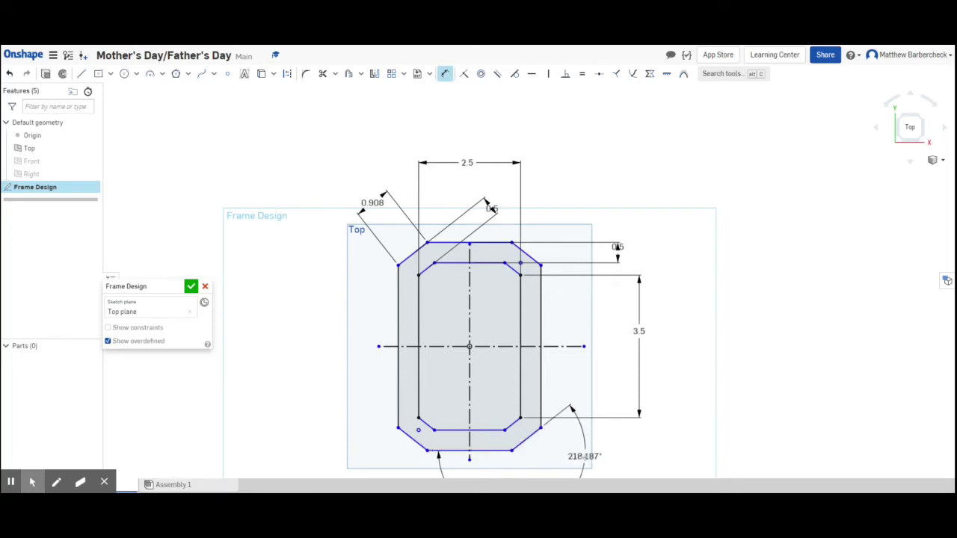
click(585, 451)
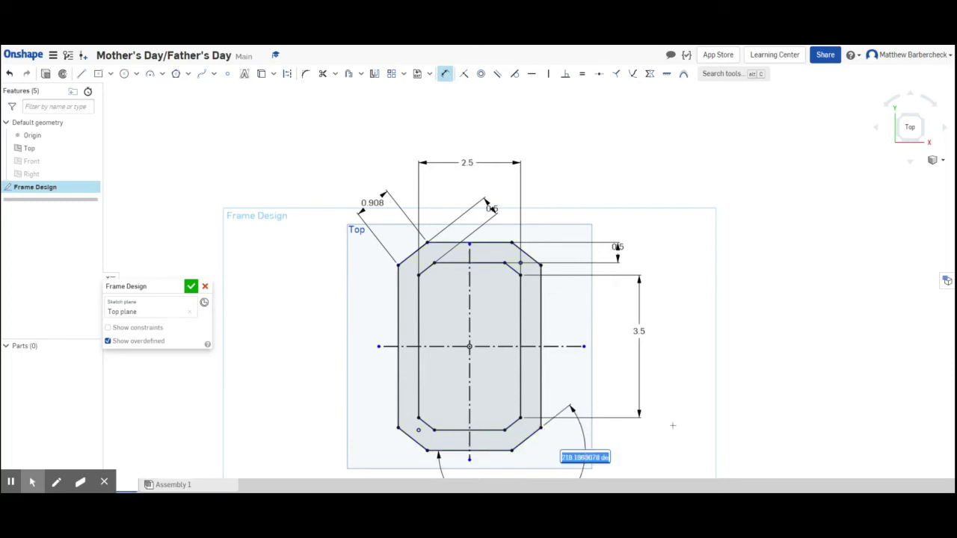
key(Return)
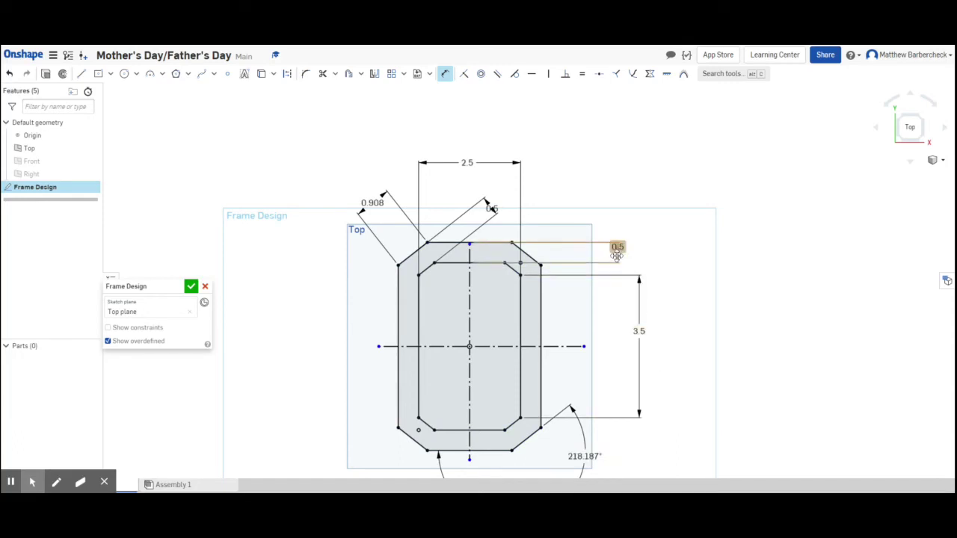
key(Escape)
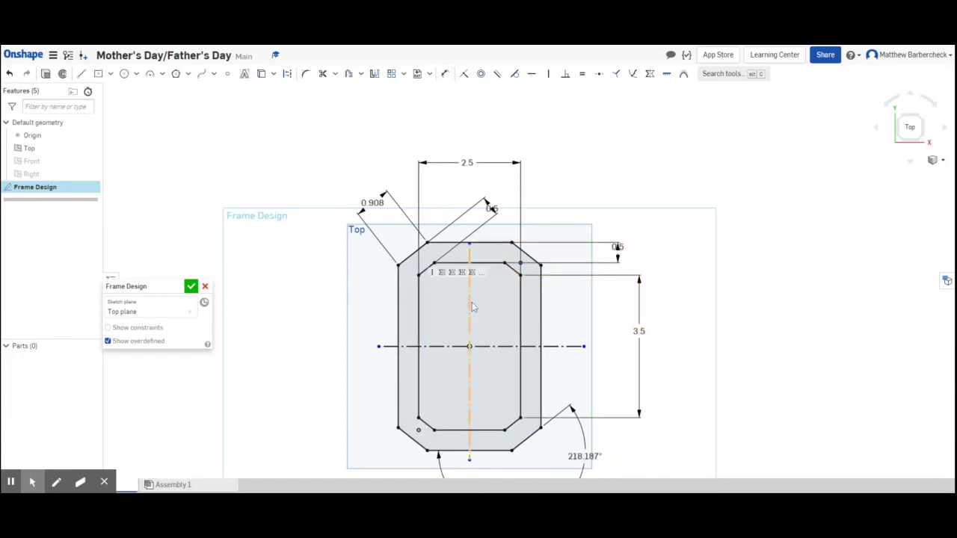
drag(470, 245, 474, 191)
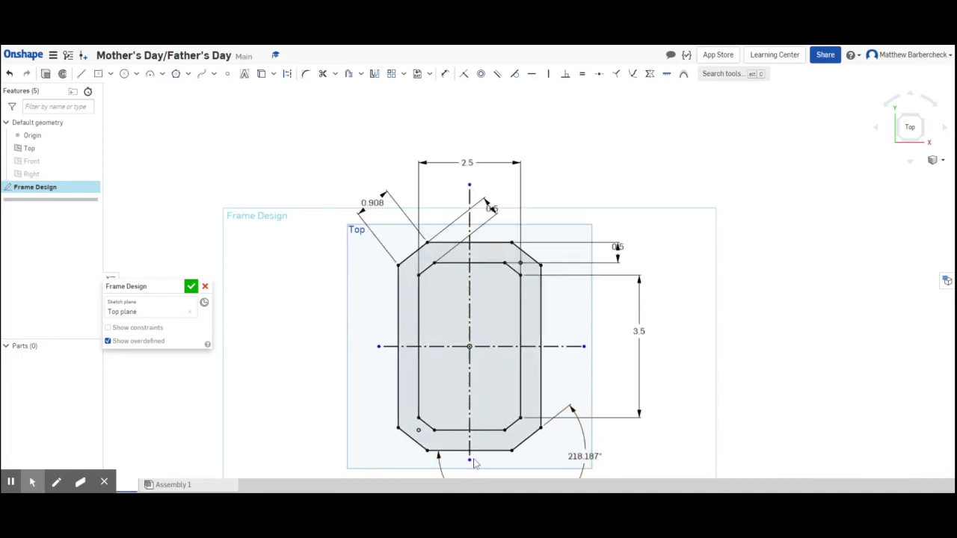
drag(470, 462, 468, 472)
- Finish the Frame Design sketch and extrude both its inner and border regions
click(192, 287)
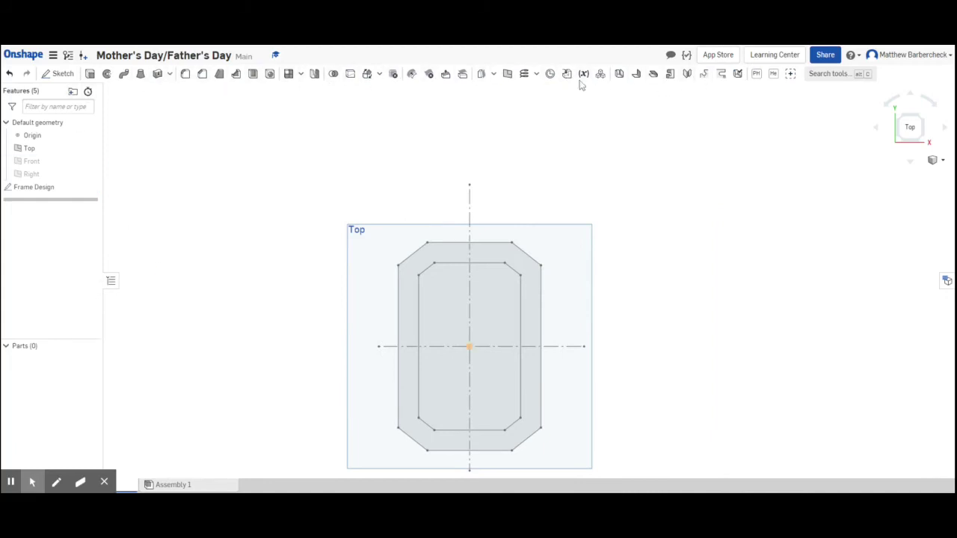
click(90, 75)
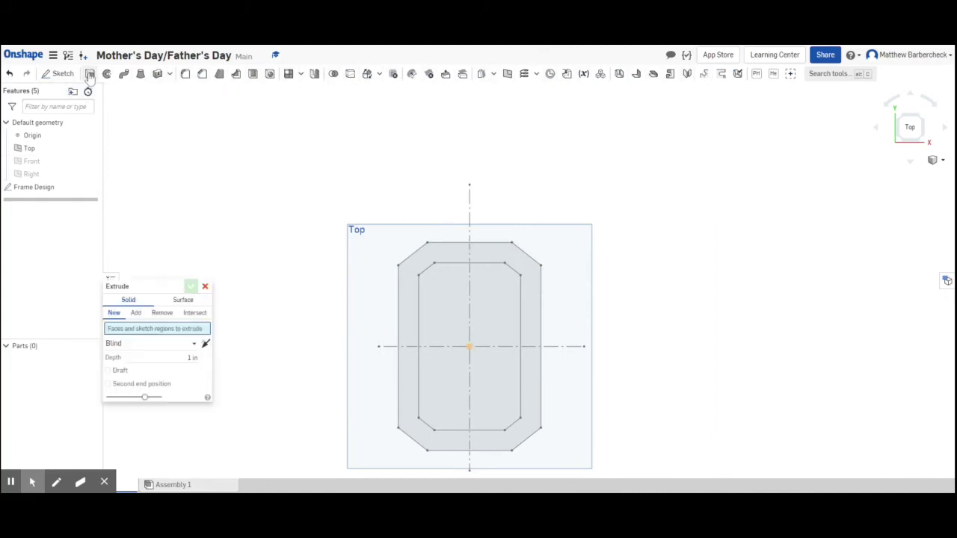
click(177, 289)
text(S)
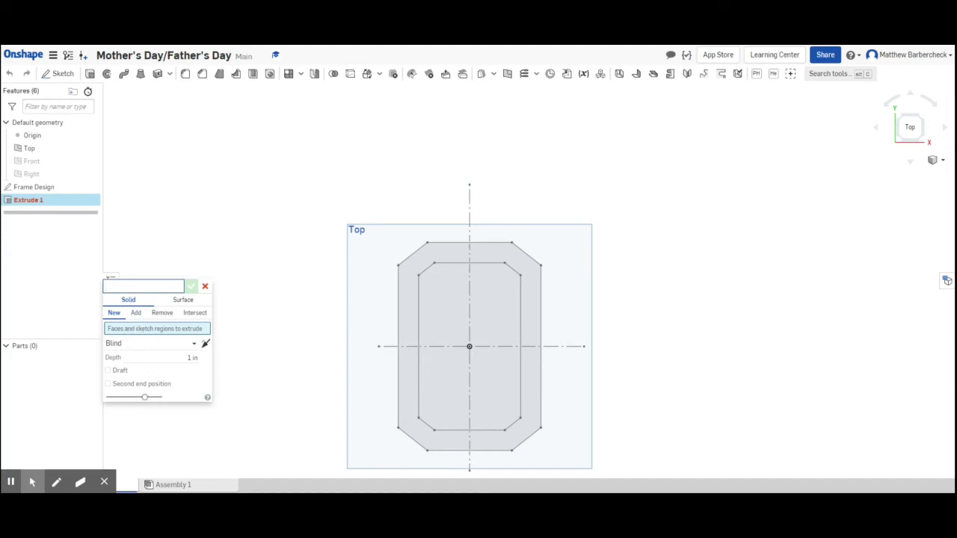
click(126, 332)
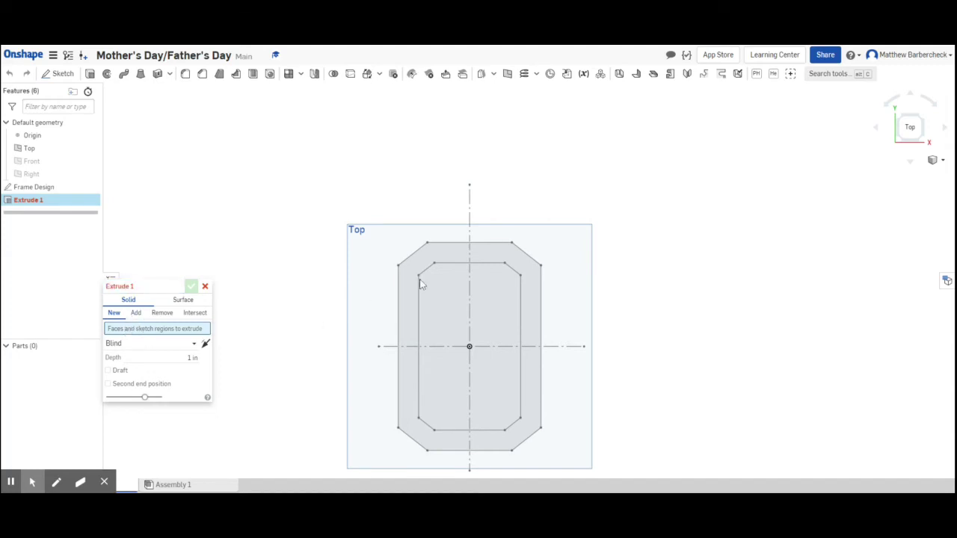
click(454, 290)
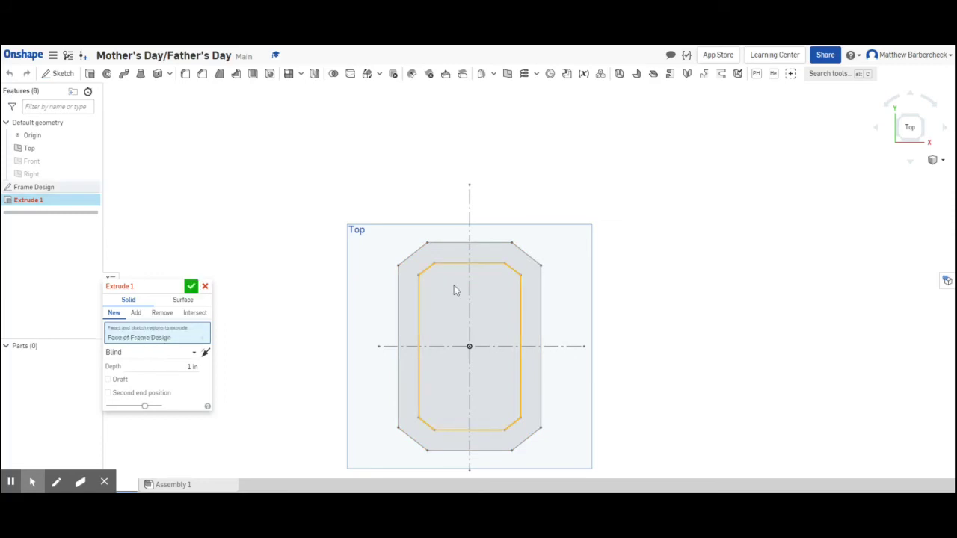
click(453, 260)
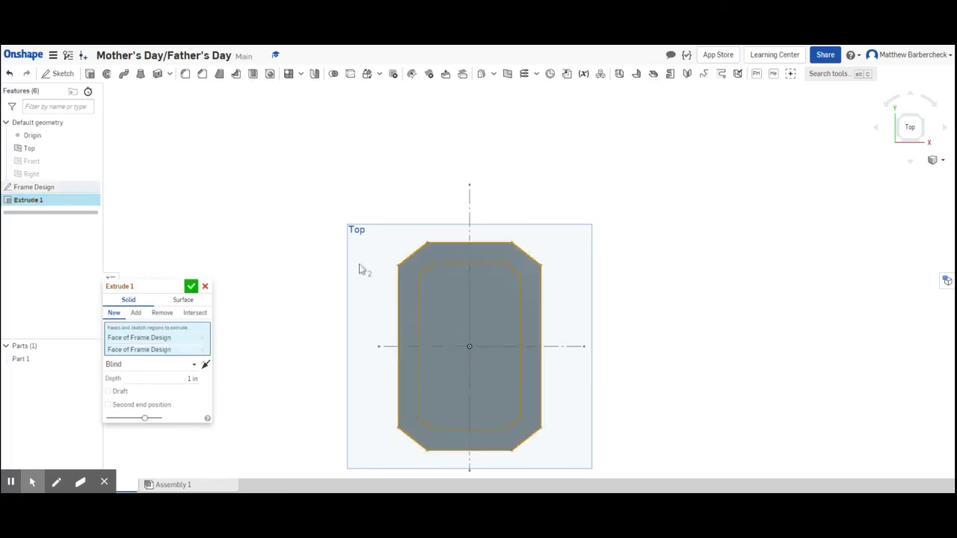
- Name the extrude Solid Back, set its depth to 0.25 in, and accept it
click(178, 286)
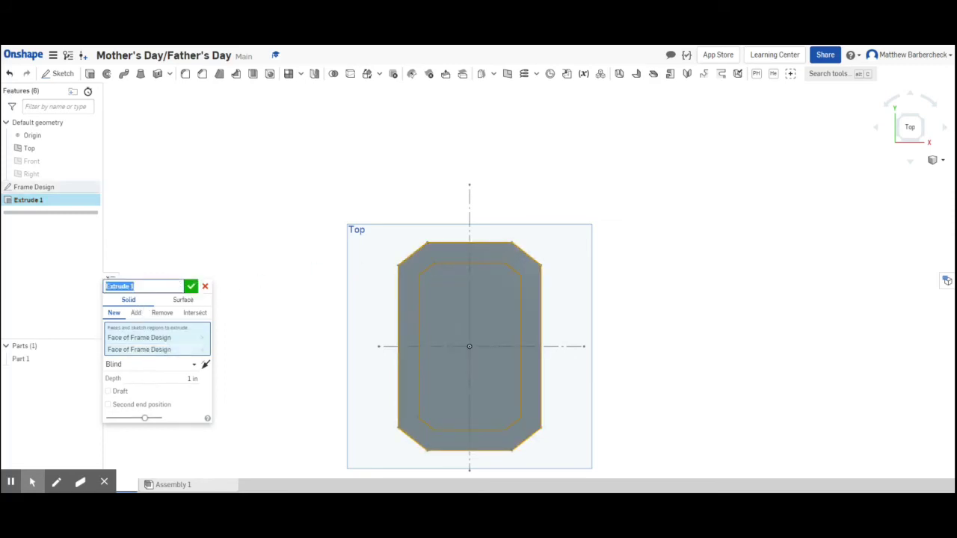
text(Solid Back)
click(907, 125)
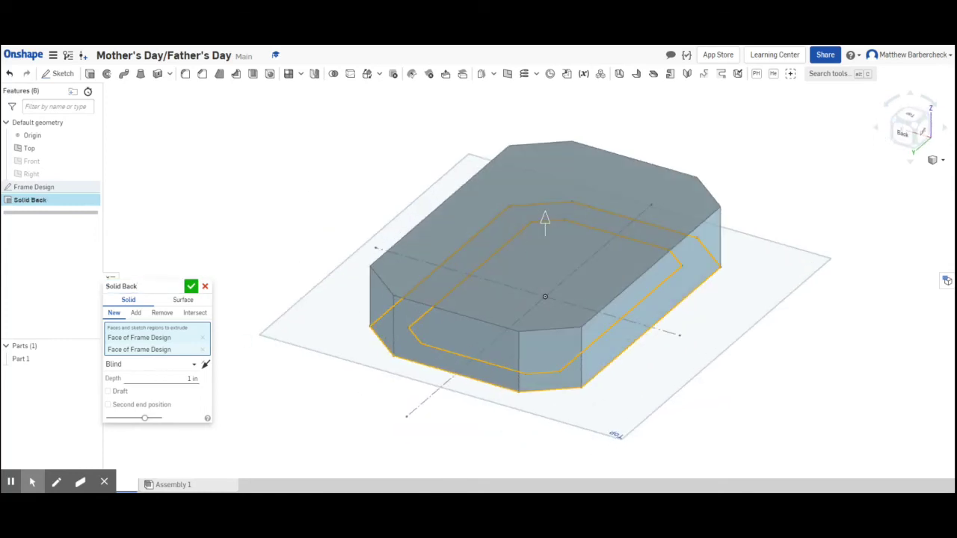
click(193, 379)
text(.25)
key(Return)
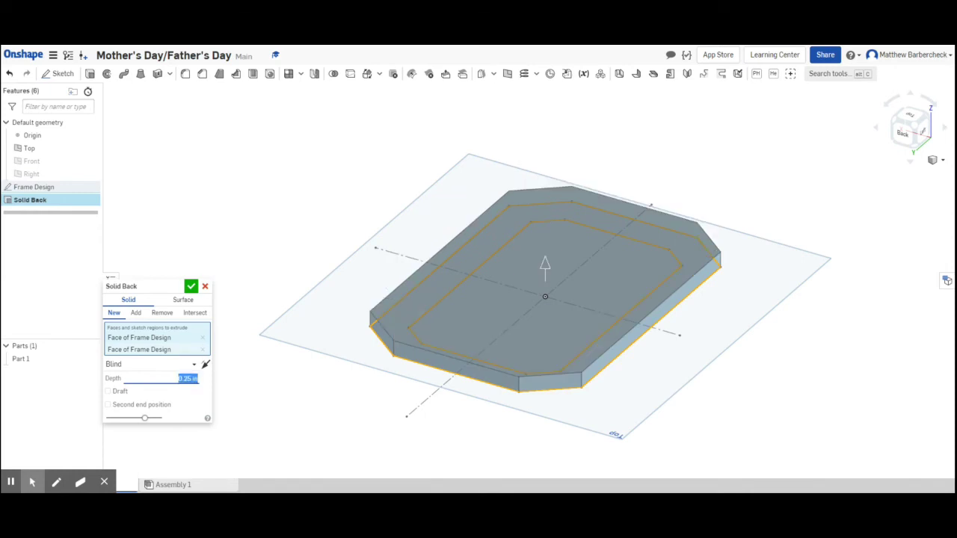
click(191, 288)
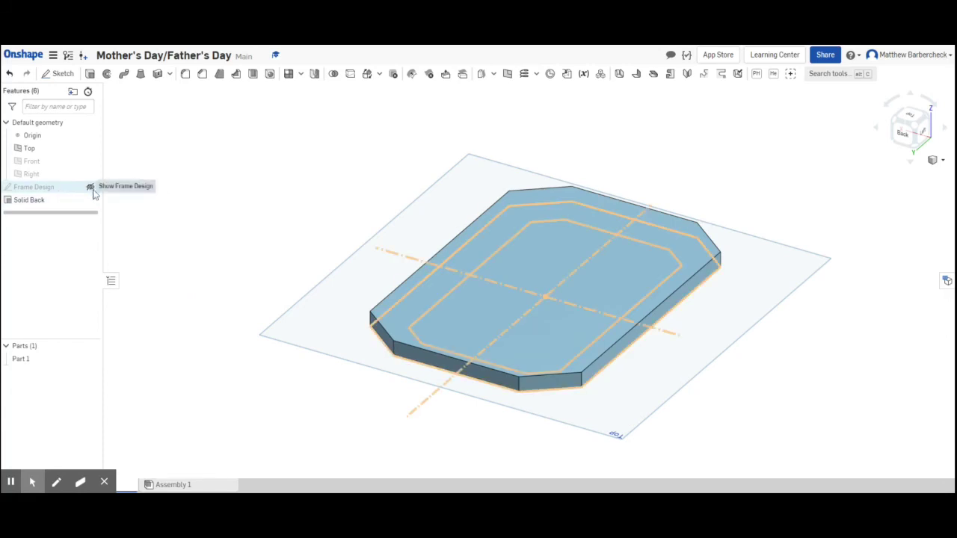
- Show the Frame Design sketch again and create a second extrude named frame
click(91, 188)
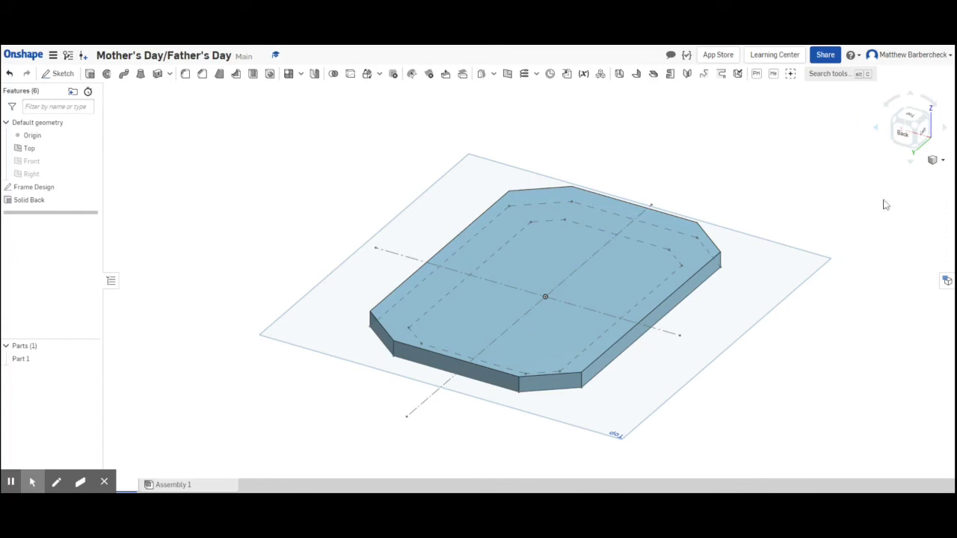
click(913, 117)
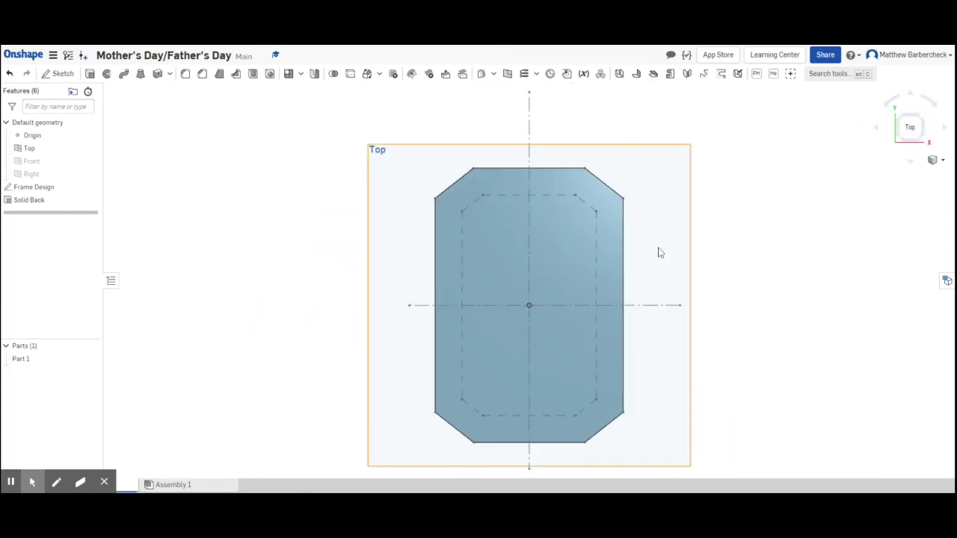
click(89, 74)
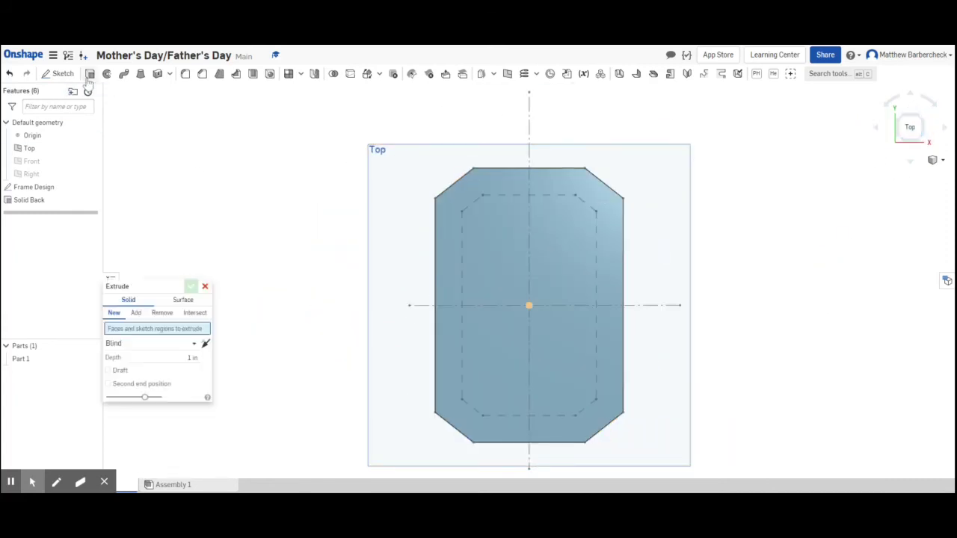
click(169, 286)
text(frame)
key(Return)
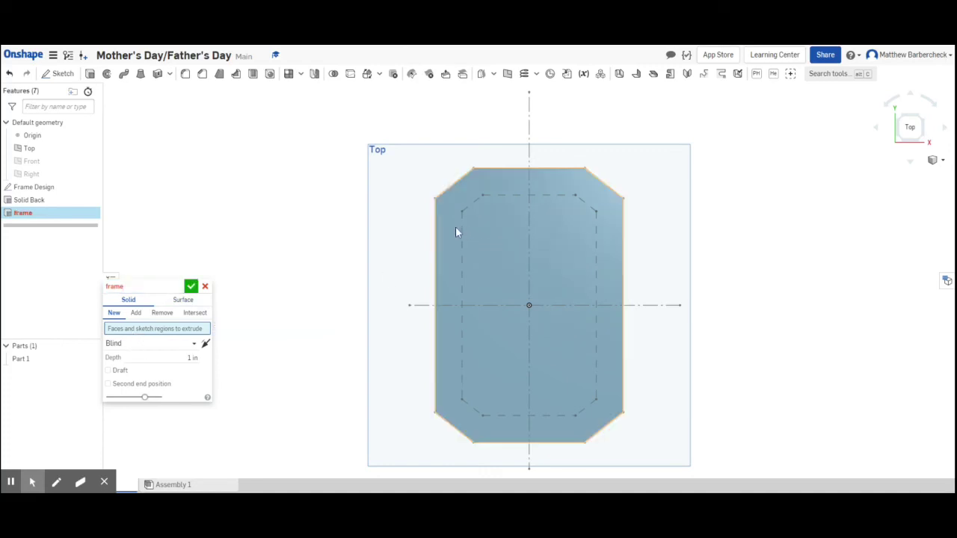
click(457, 278)
right_drag(457, 278, 576, 264)
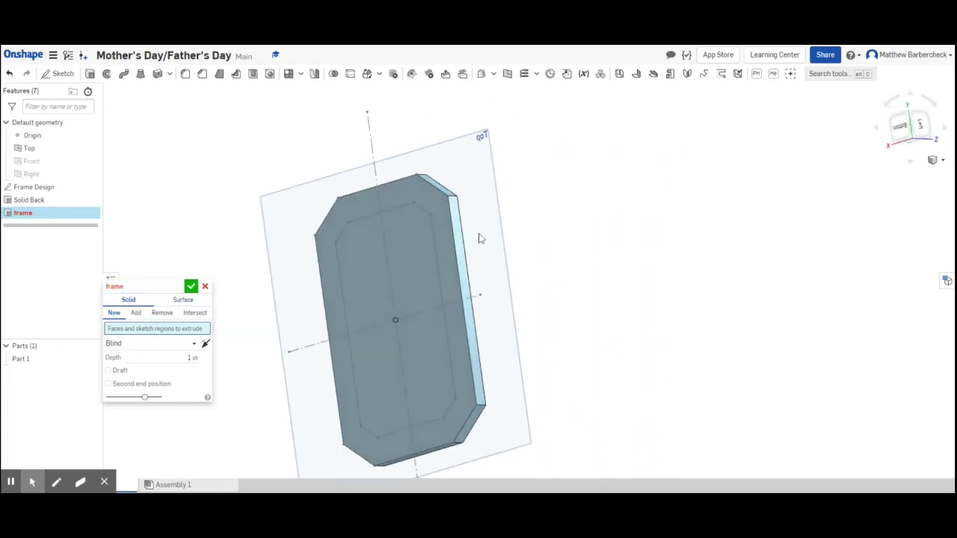
click(894, 110)
click(930, 103)
- Extrude the Frame Design border region 0.5 in onto the part and confirm it
click(441, 208)
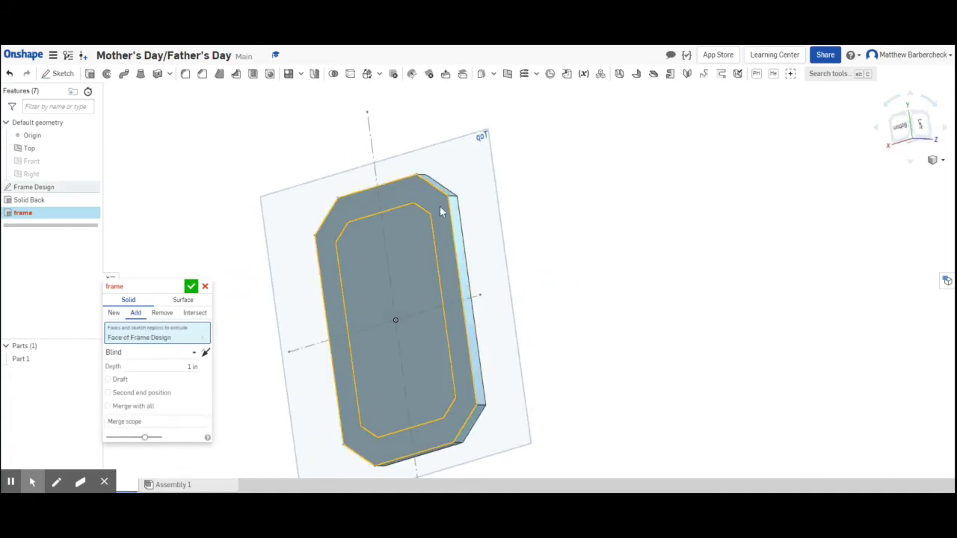
key(n)
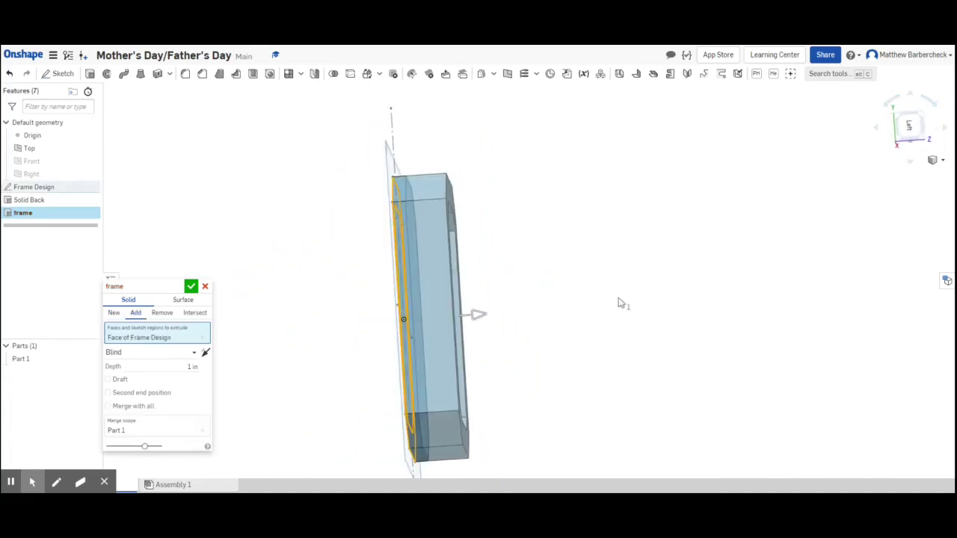
right_drag(553, 308, 557, 242)
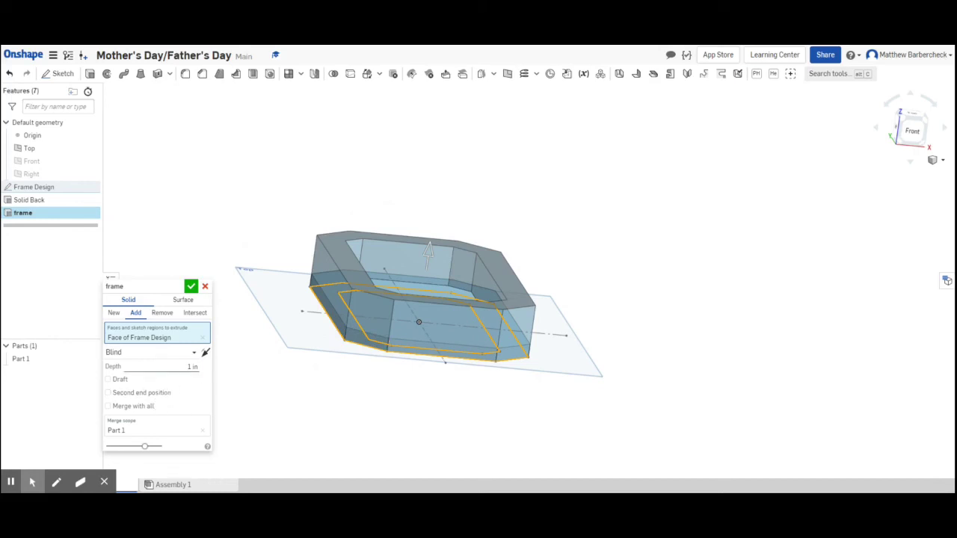
click(193, 367)
text(.5)
key(Return)
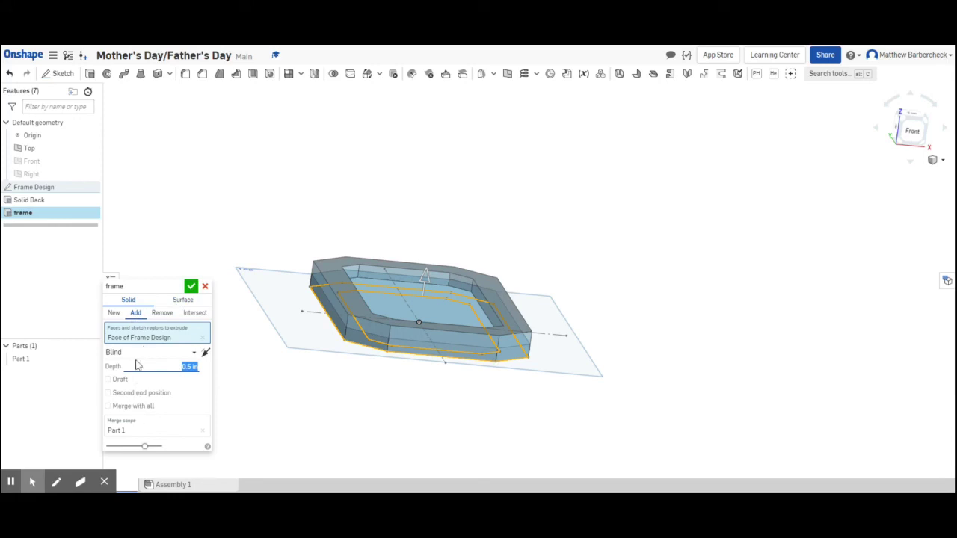
click(191, 288)
mouse_move(506, 229)
right_down()
mouse_move(486, 281)
mouse_move(515, 305)
mouse_move(545, 310)
mouse_move(554, 297)
mouse_move(539, 276)
mouse_move(515, 278)
right_up()
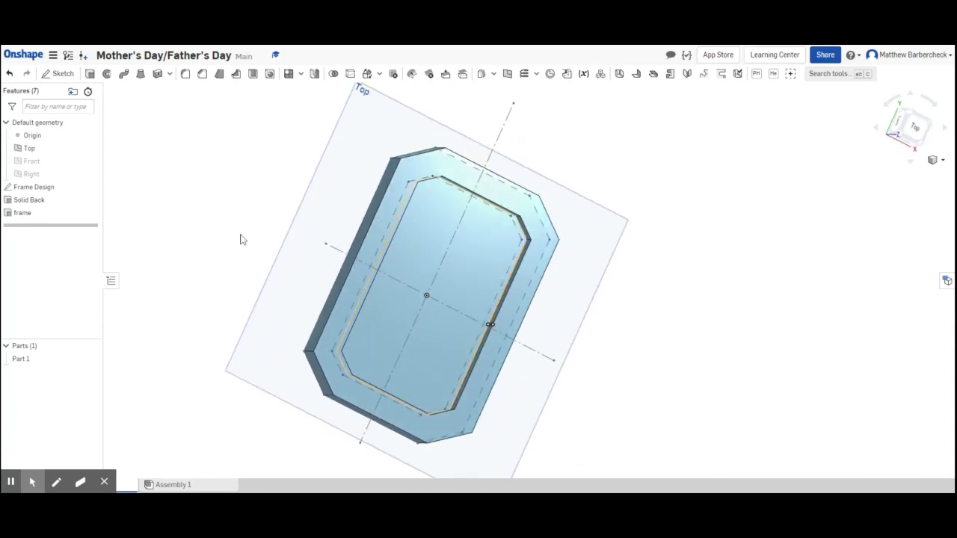
- Roll the history back to Frame Design and move both 0.5 in border dimensions further out
double_click(72, 192)
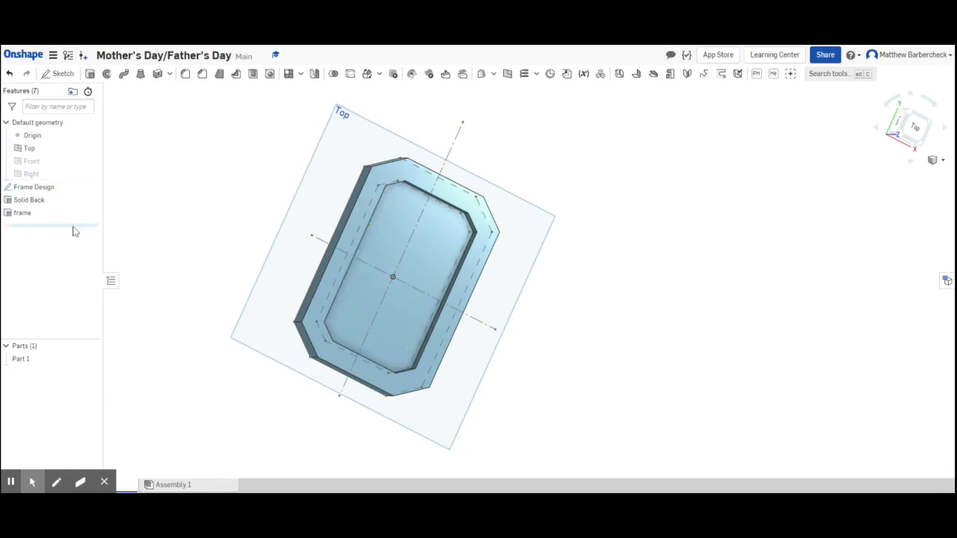
drag(75, 226, 74, 200)
double_click(83, 188)
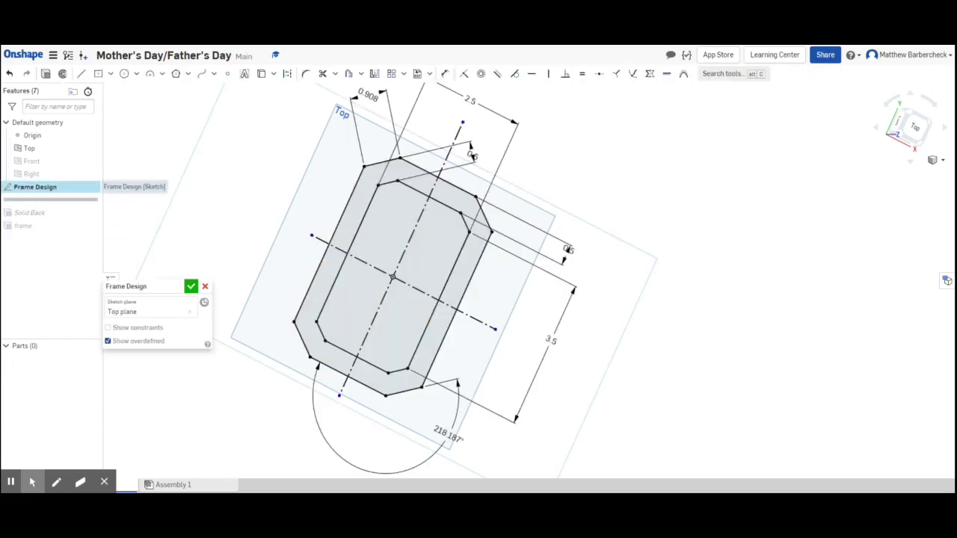
scroll(325, 195, down, 3)
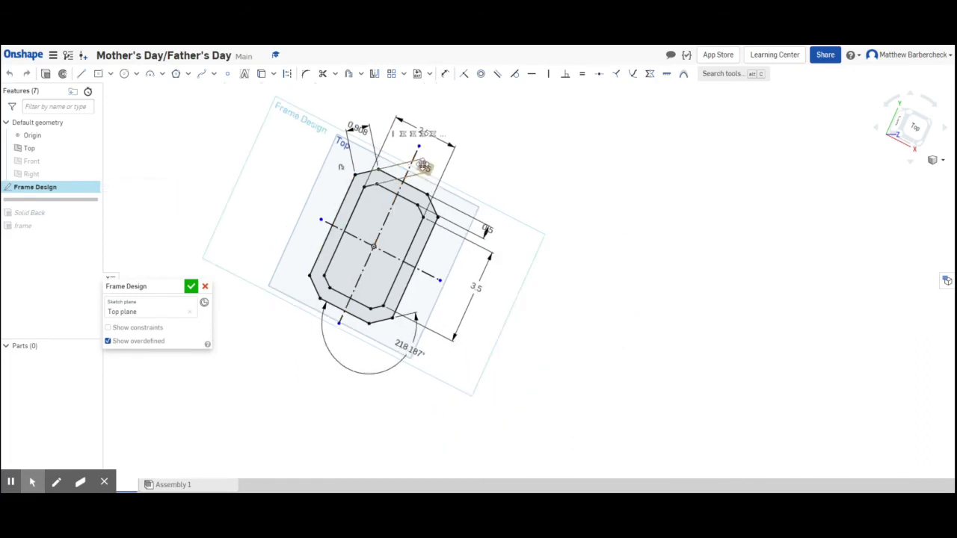
click(494, 150)
drag(488, 229, 530, 252)
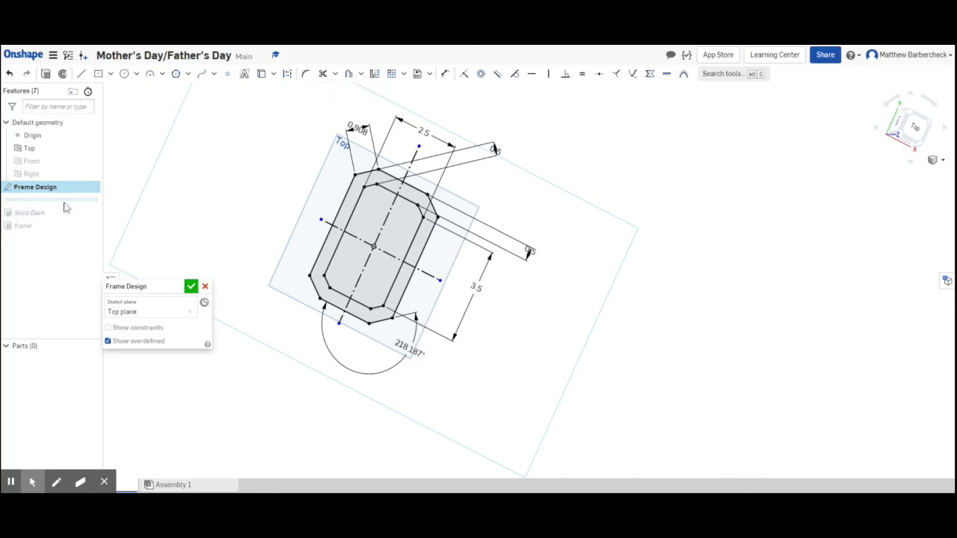
- Close the sketch, re-accept Solid Back at 0.25 in, and roll forward past the frame extrude
click(191, 287)
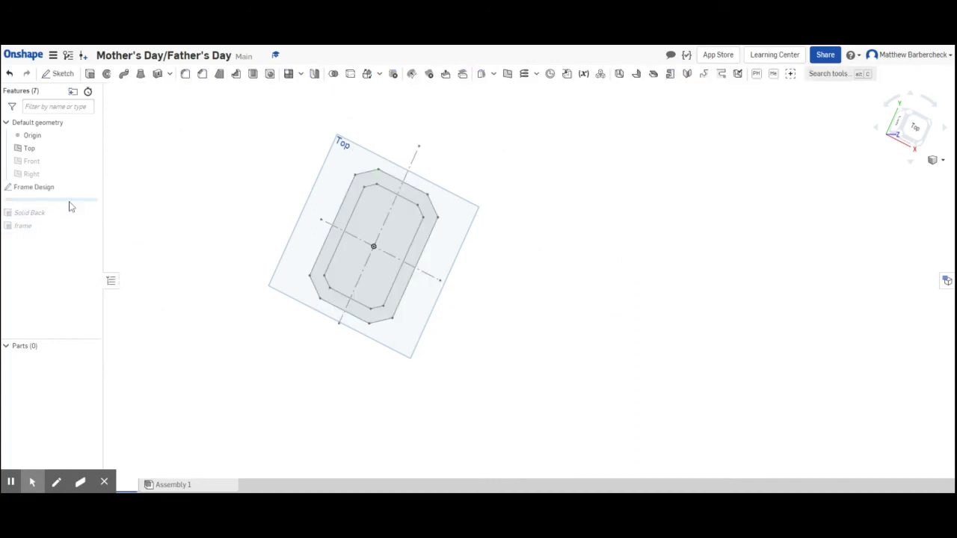
drag(75, 222, 75, 214)
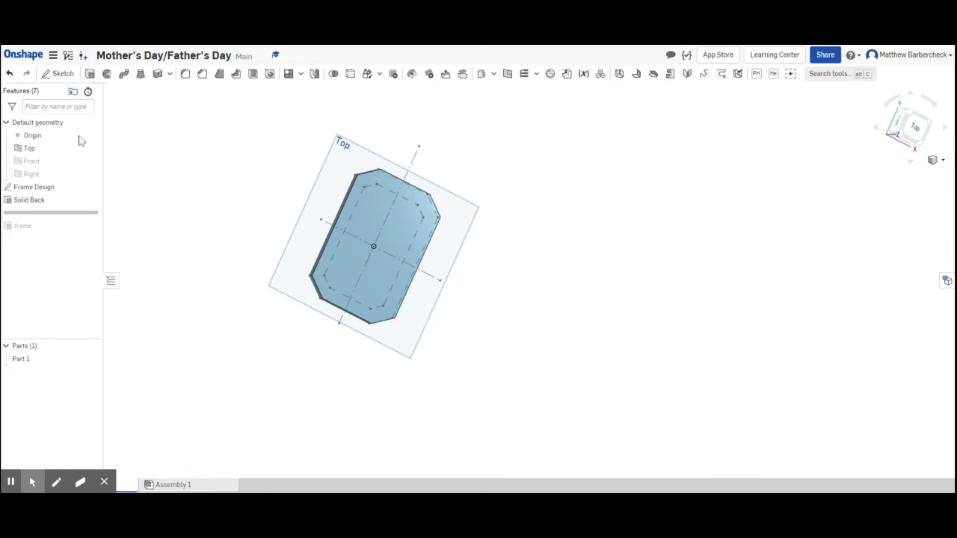
double_click(64, 208)
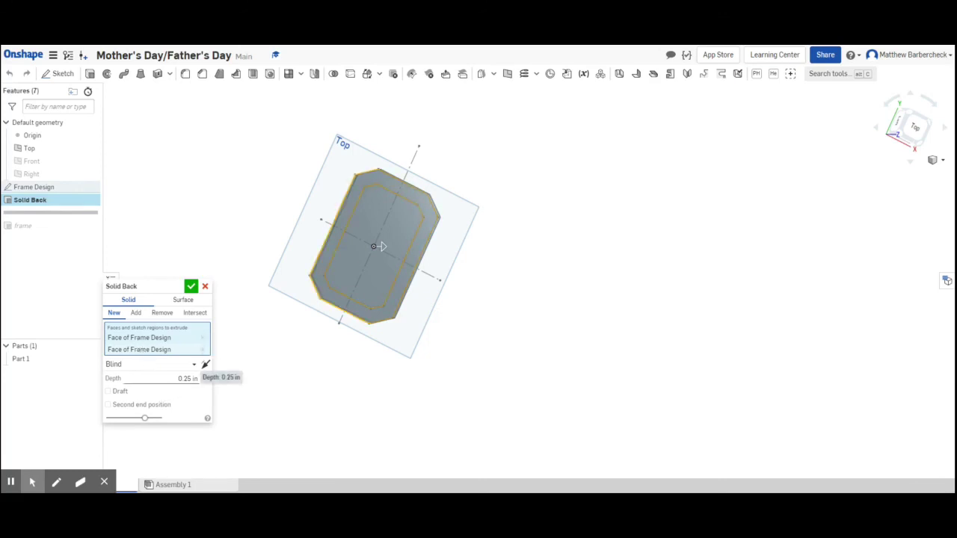
click(192, 287)
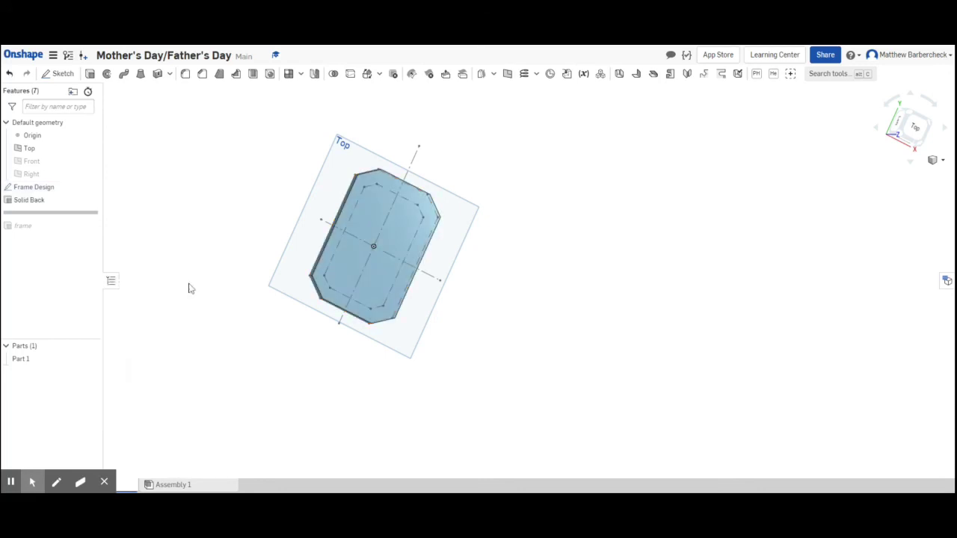
drag(45, 223, 47, 239)
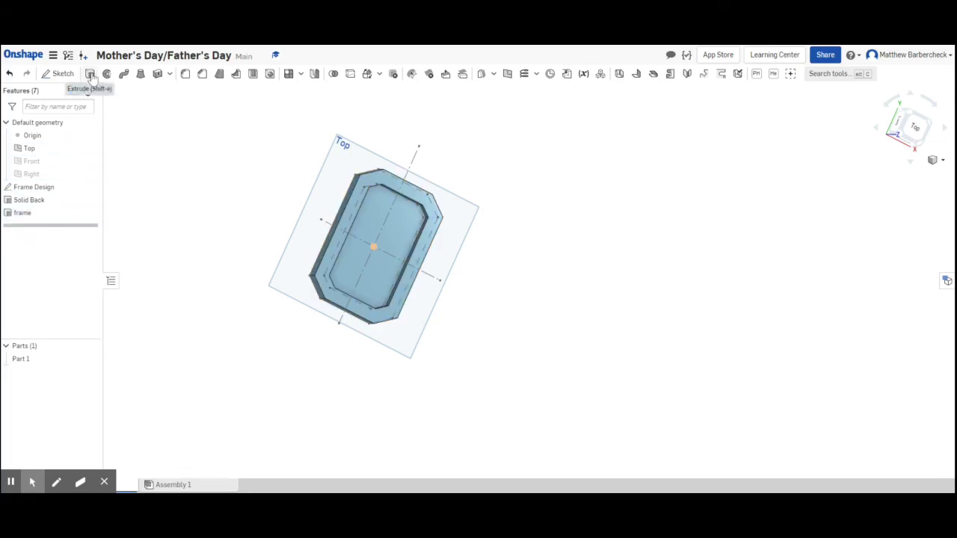
- Open the frame extrude for editing and orbit to see the part edge-on
click(70, 214)
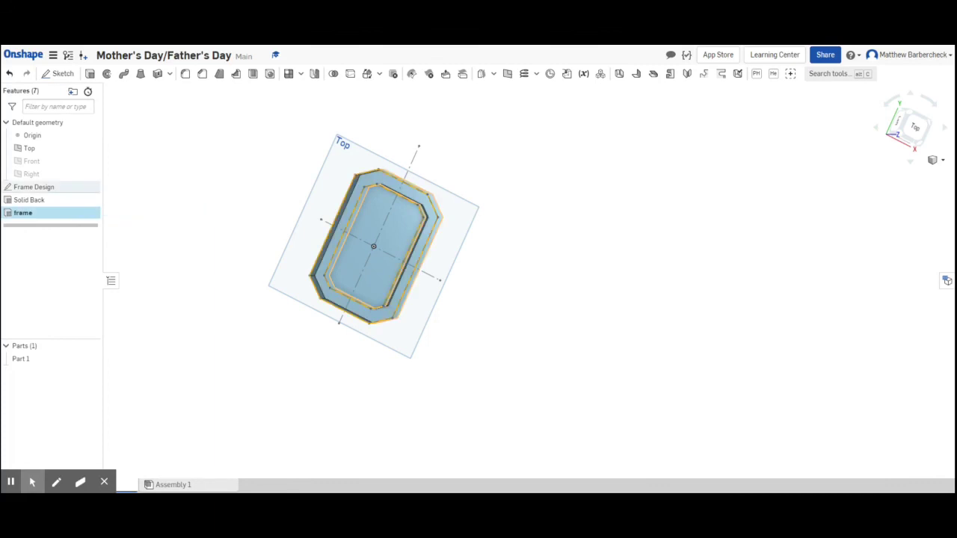
double_click(78, 212)
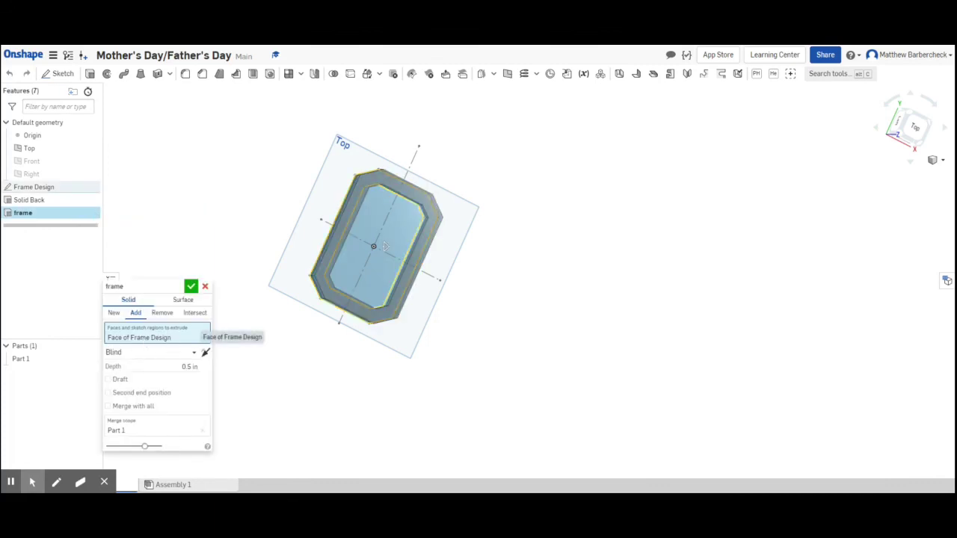
mouse_move(299, 358)
right_down()
mouse_move(337, 355)
mouse_move(394, 292)
mouse_move(388, 264)
mouse_move(401, 252)
mouse_move(371, 305)
mouse_move(363, 300)
mouse_move(374, 272)
right_up()
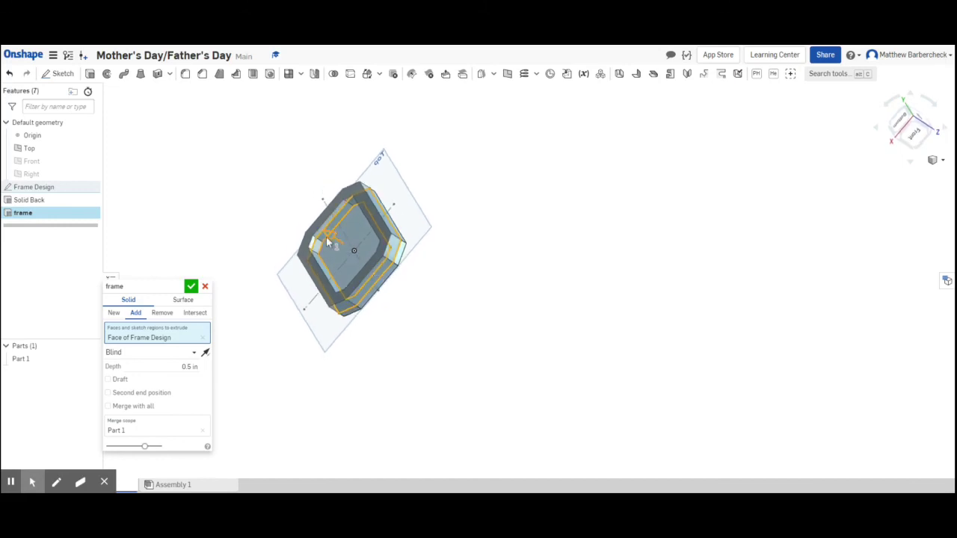
mouse_move(327, 242)
right_down()
mouse_move(396, 336)
mouse_move(353, 335)
mouse_move(322, 314)
mouse_move(316, 293)
mouse_move(267, 389)
right_up()
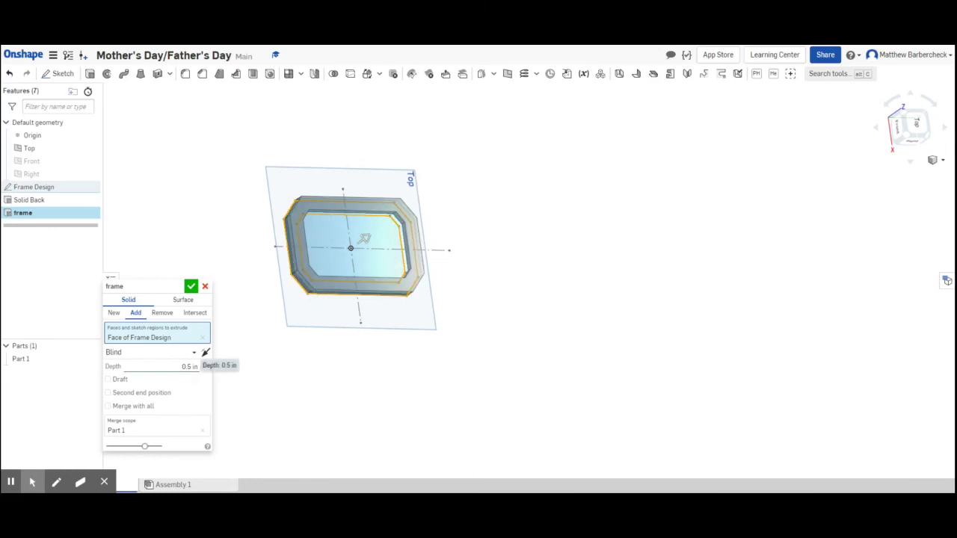
- Flip the 0.5 in frame extrude to rise upward, check it from several views, and accept
click(206, 353)
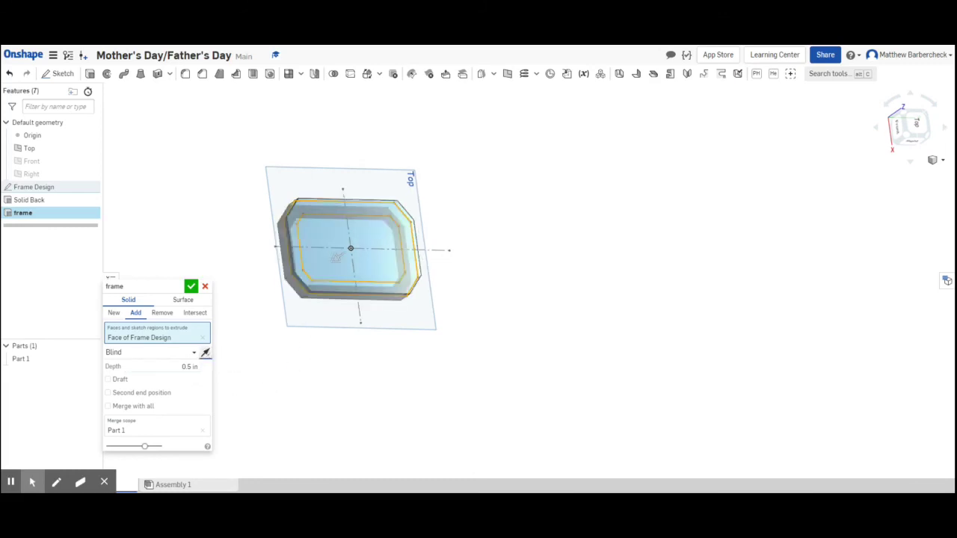
click(895, 107)
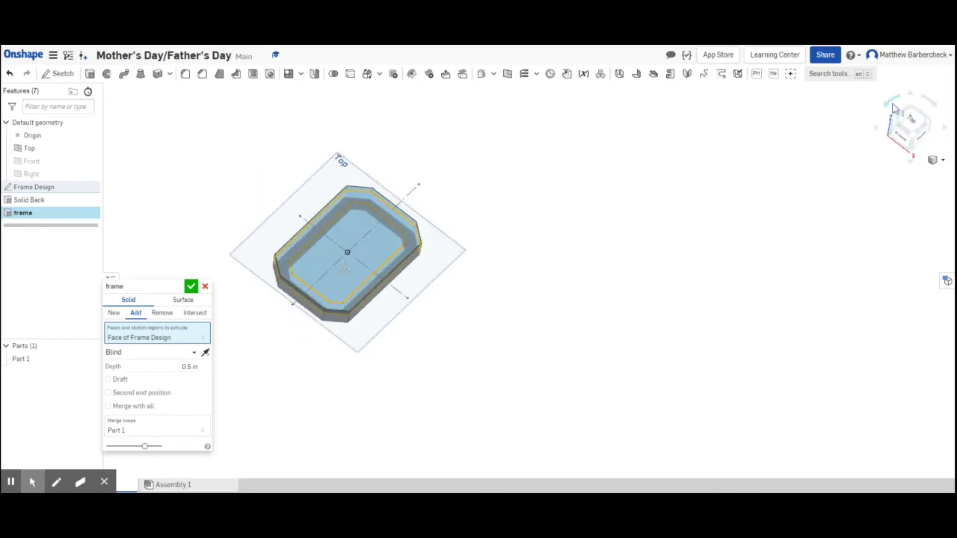
drag(929, 101, 909, 127)
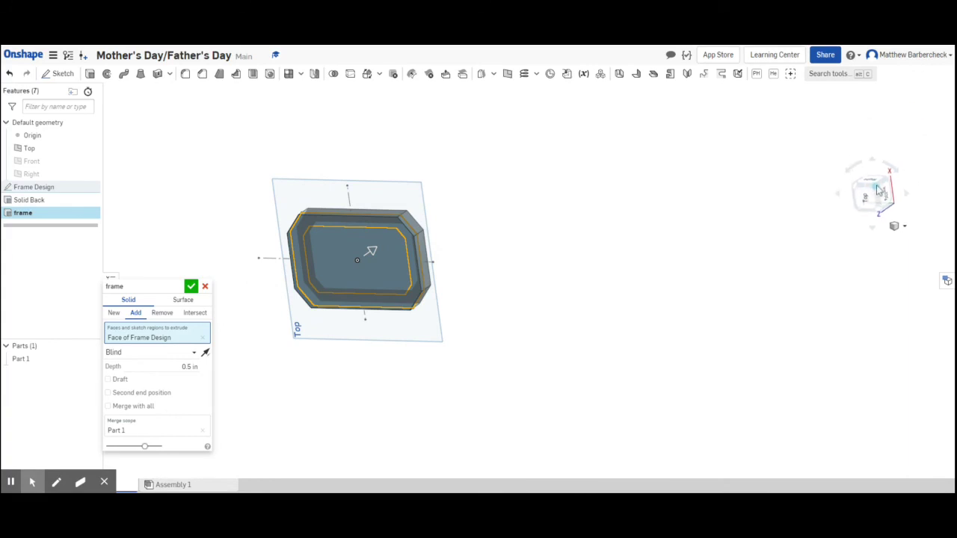
click(887, 200)
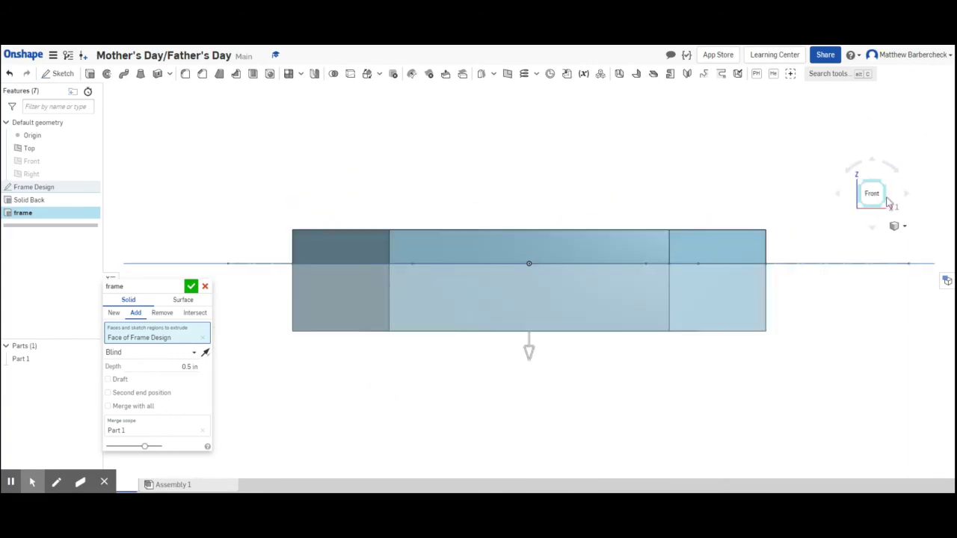
click(886, 190)
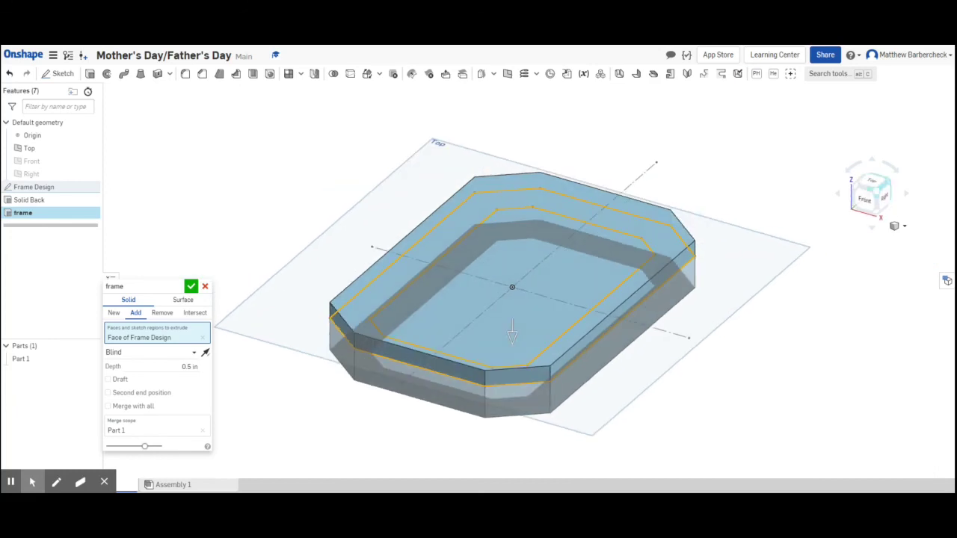
click(879, 217)
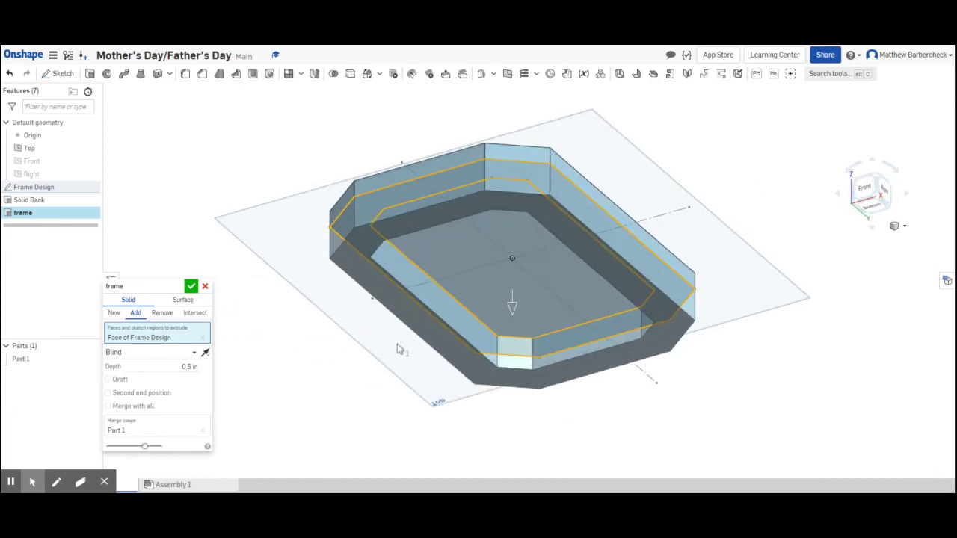
click(514, 305)
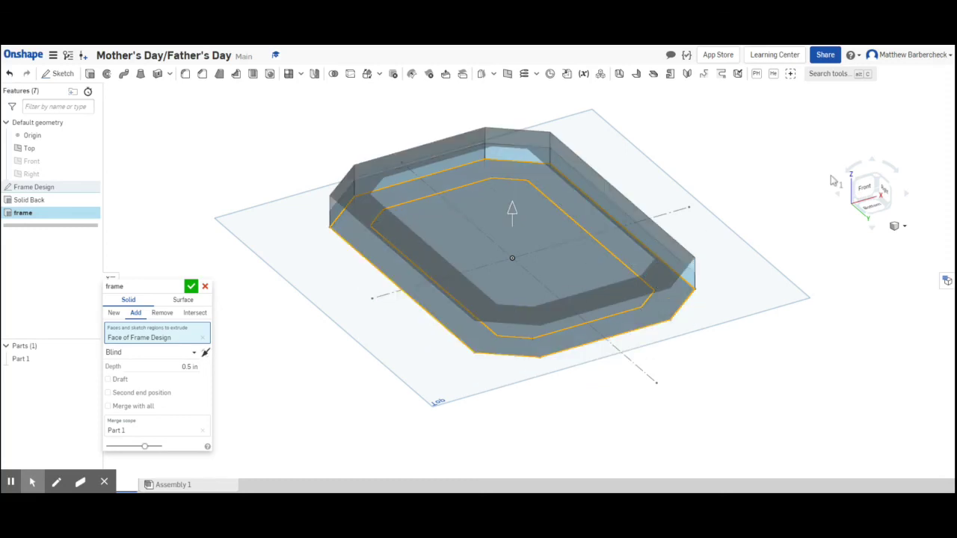
click(881, 184)
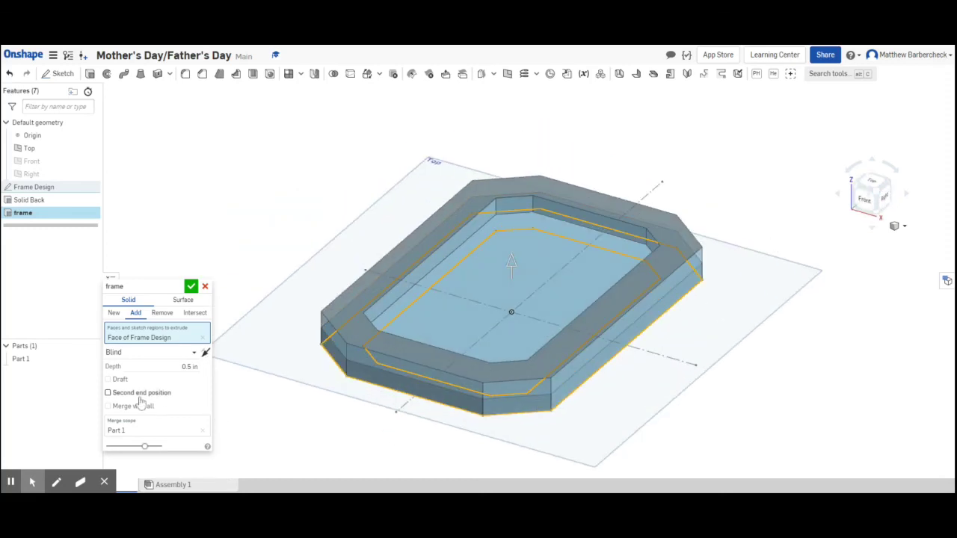
click(191, 287)
scroll(352, 199, down, 2)
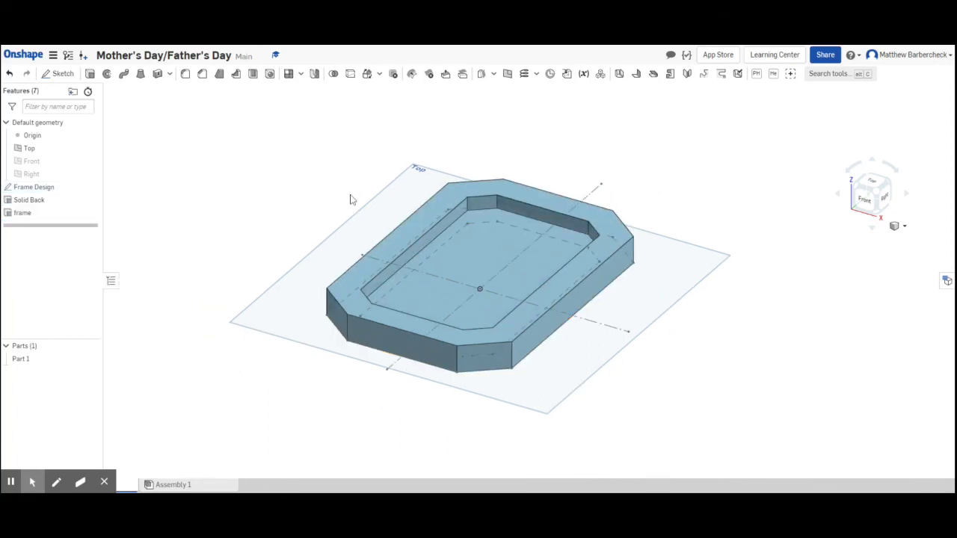